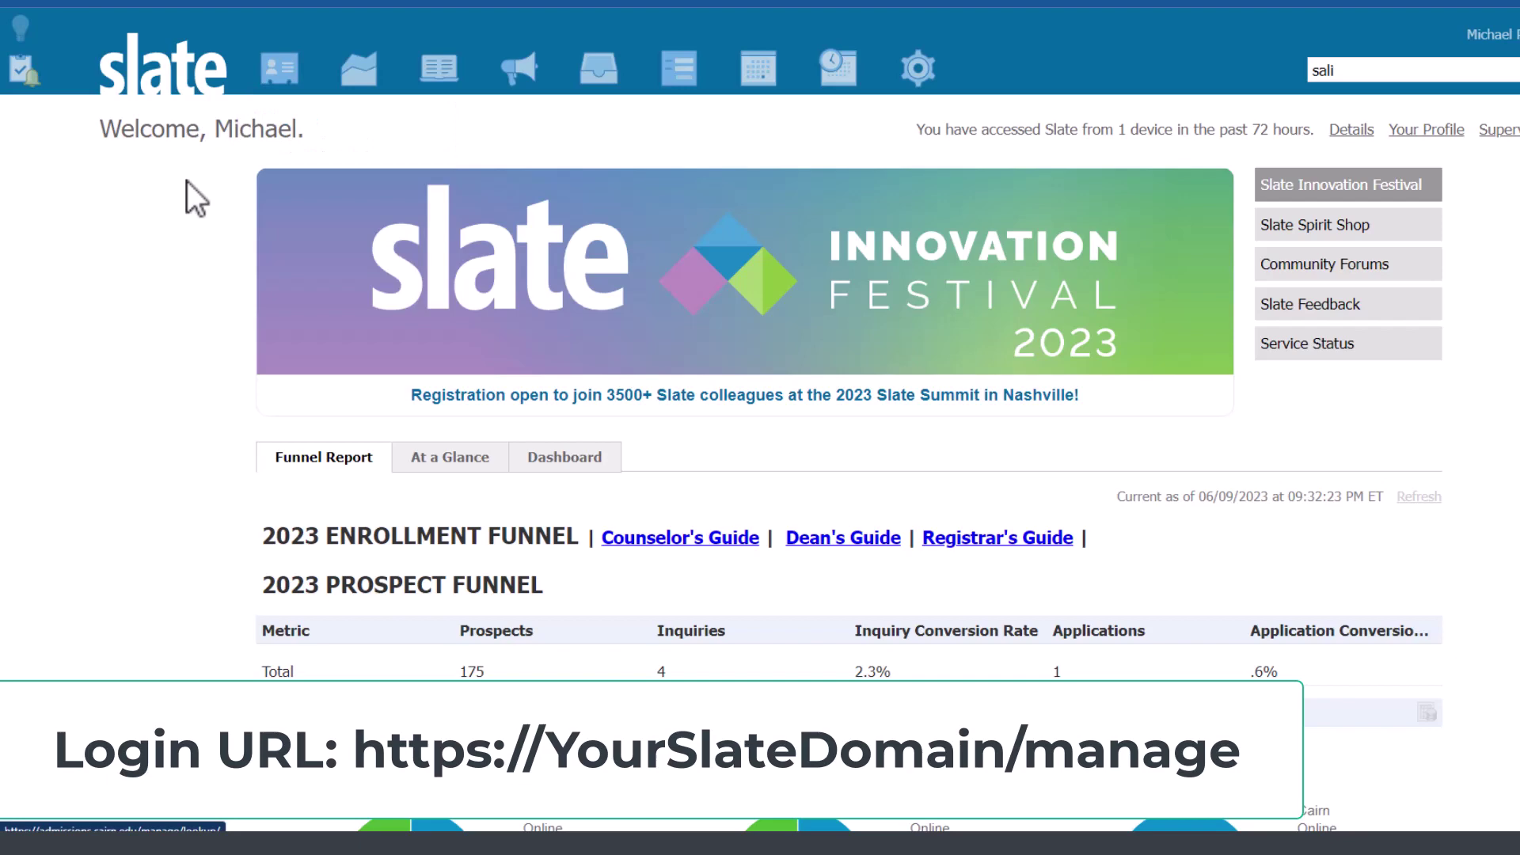
Open Person search via Records > Search Database, then open the empty Queries list.
scroll(177, 590, "down", 5)
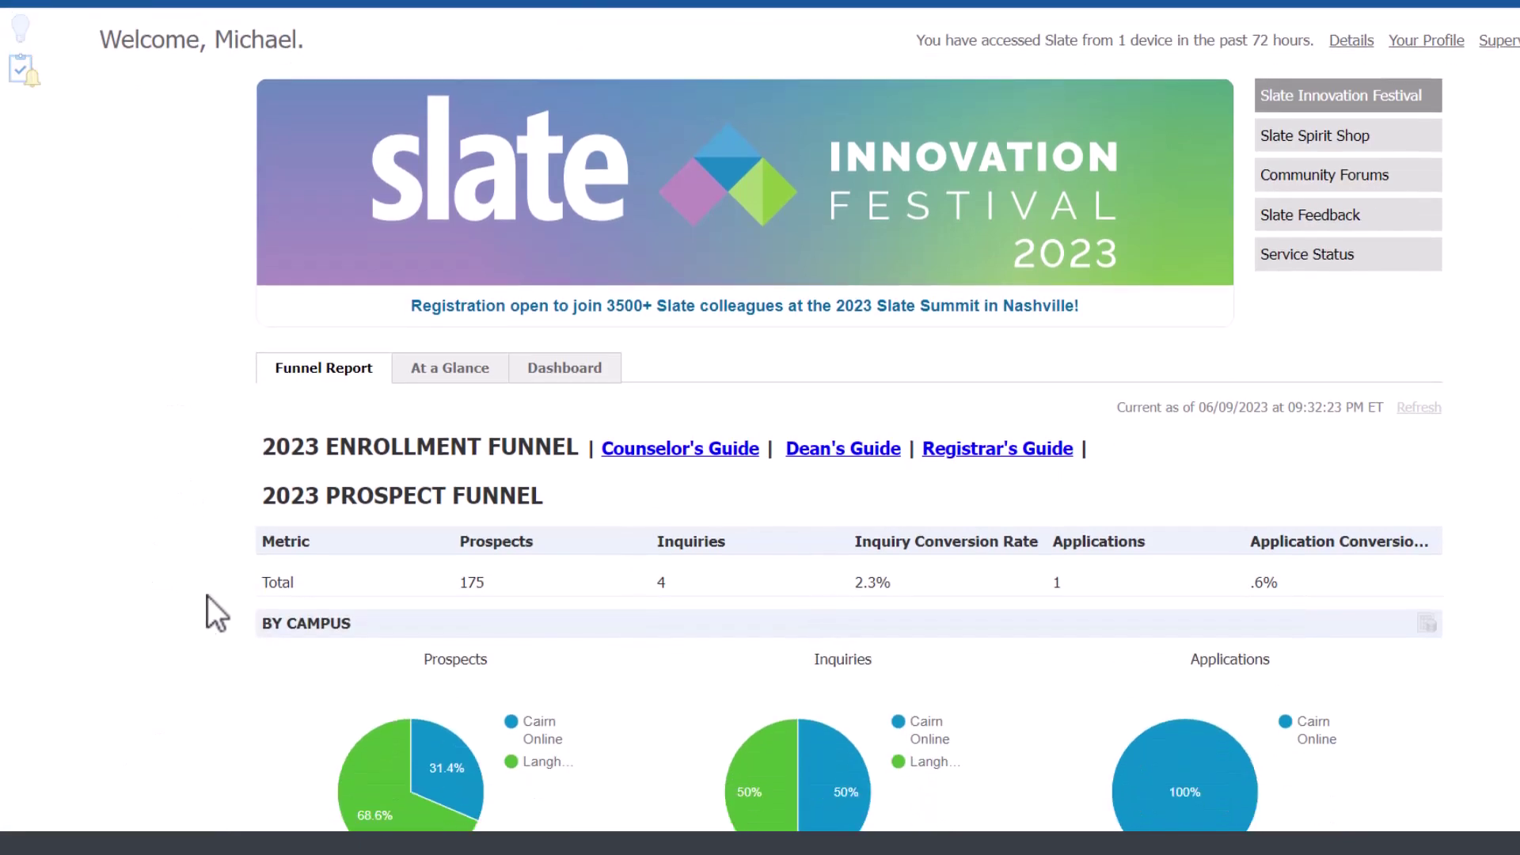
scroll(444, 683, "down", 4)
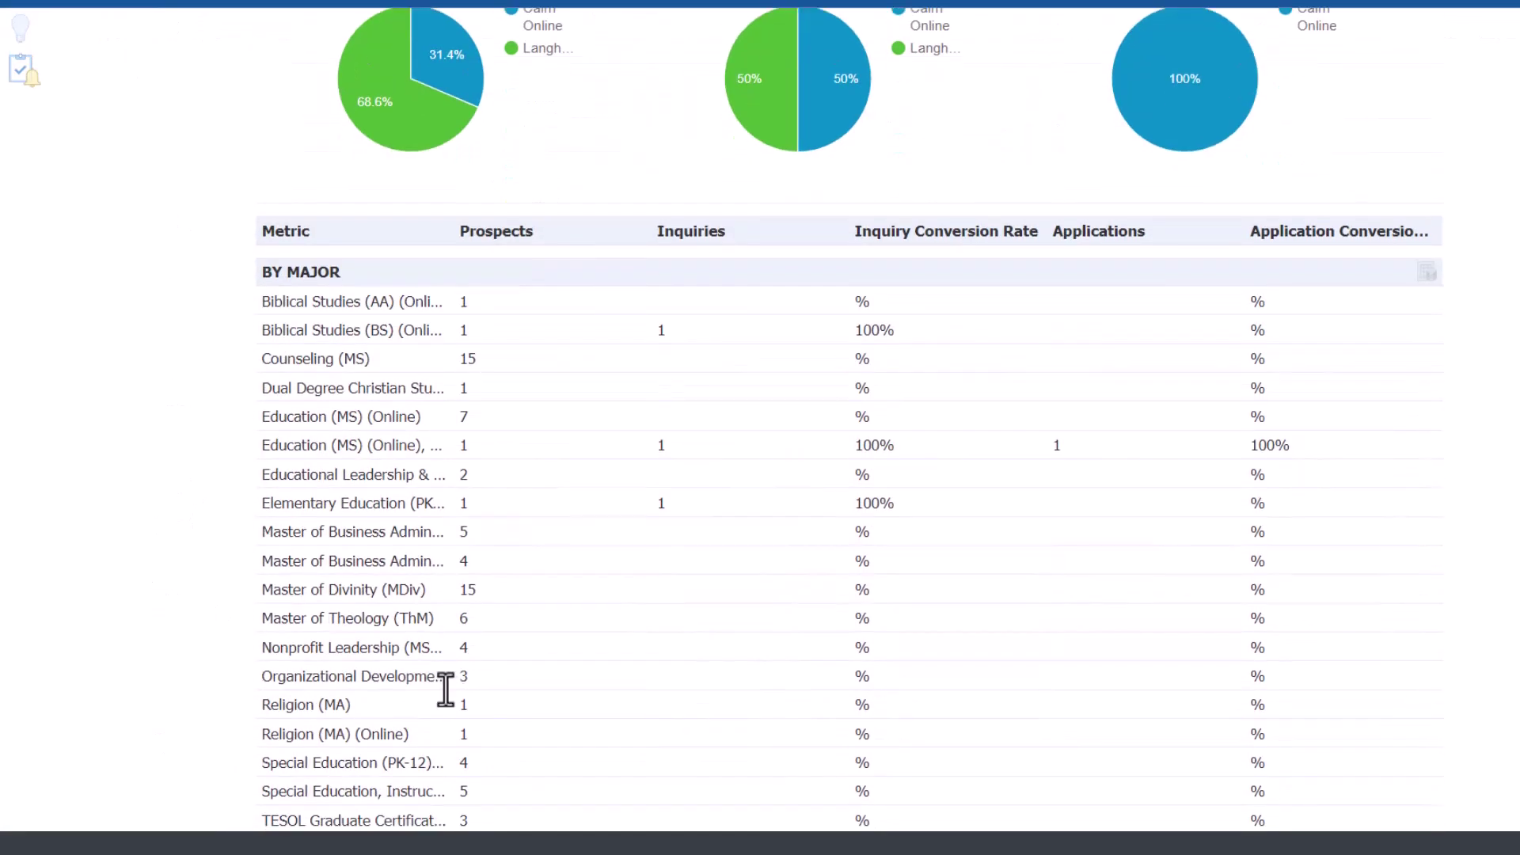
scroll(445, 689, "up", 8)
scroll(476, 730, "up", 1)
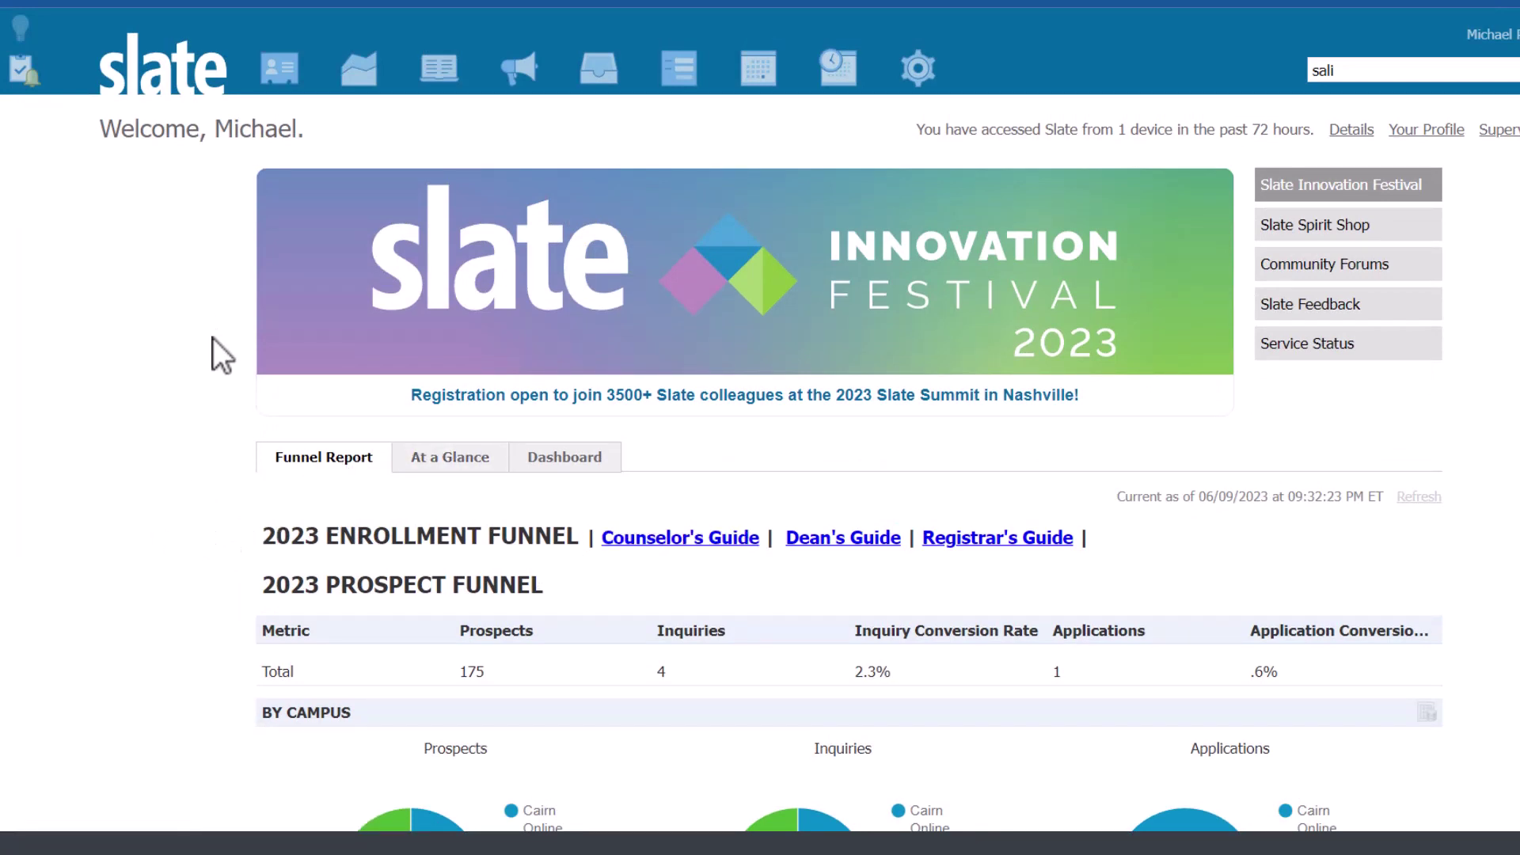
mouse_move(283, 79)
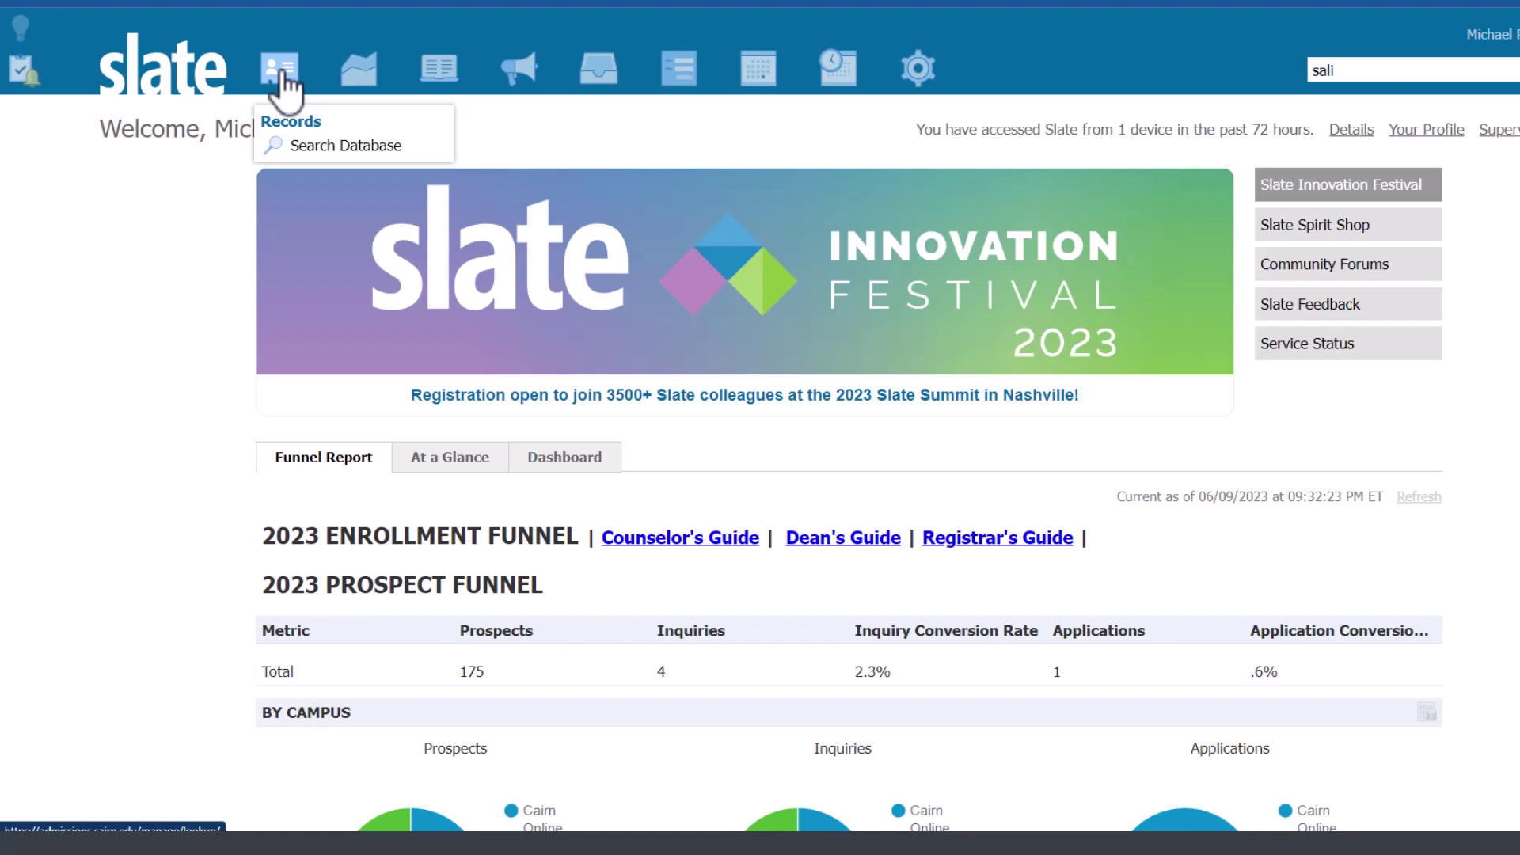
left_click(309, 150)
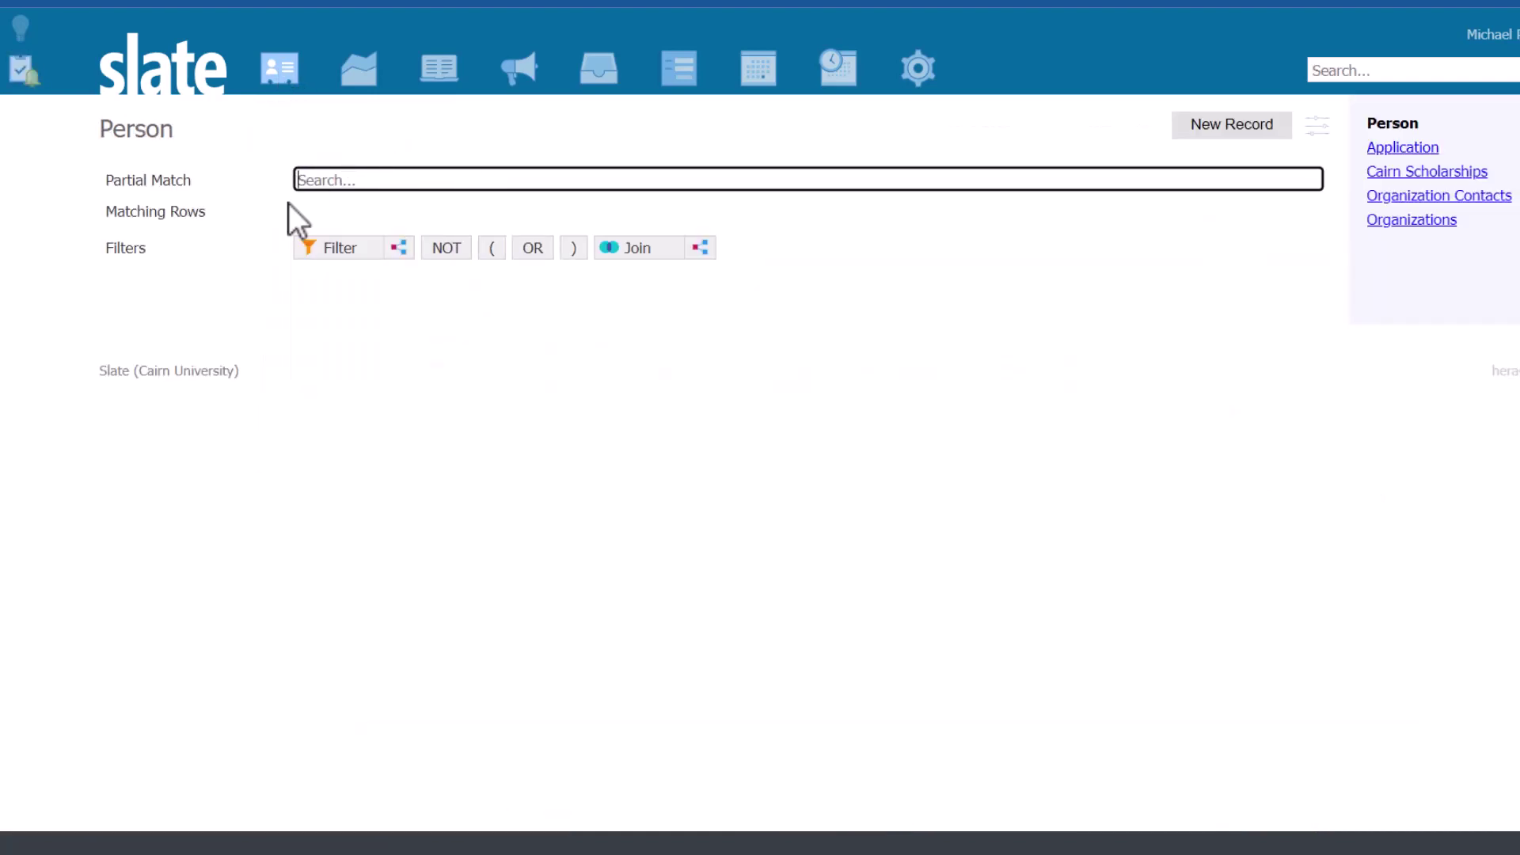
mouse_move(356, 83)
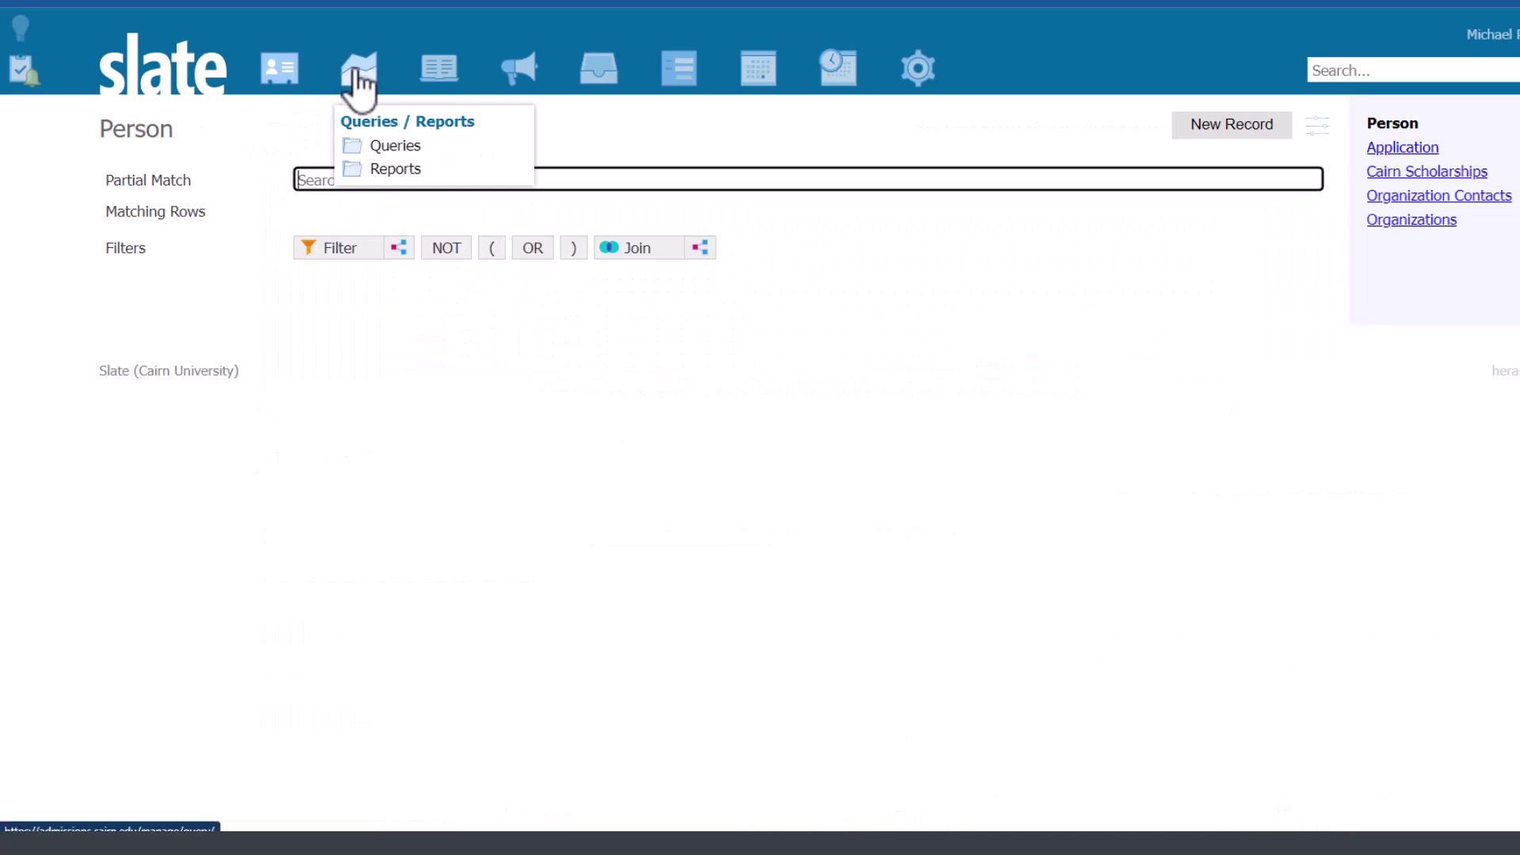
left_click(356, 79)
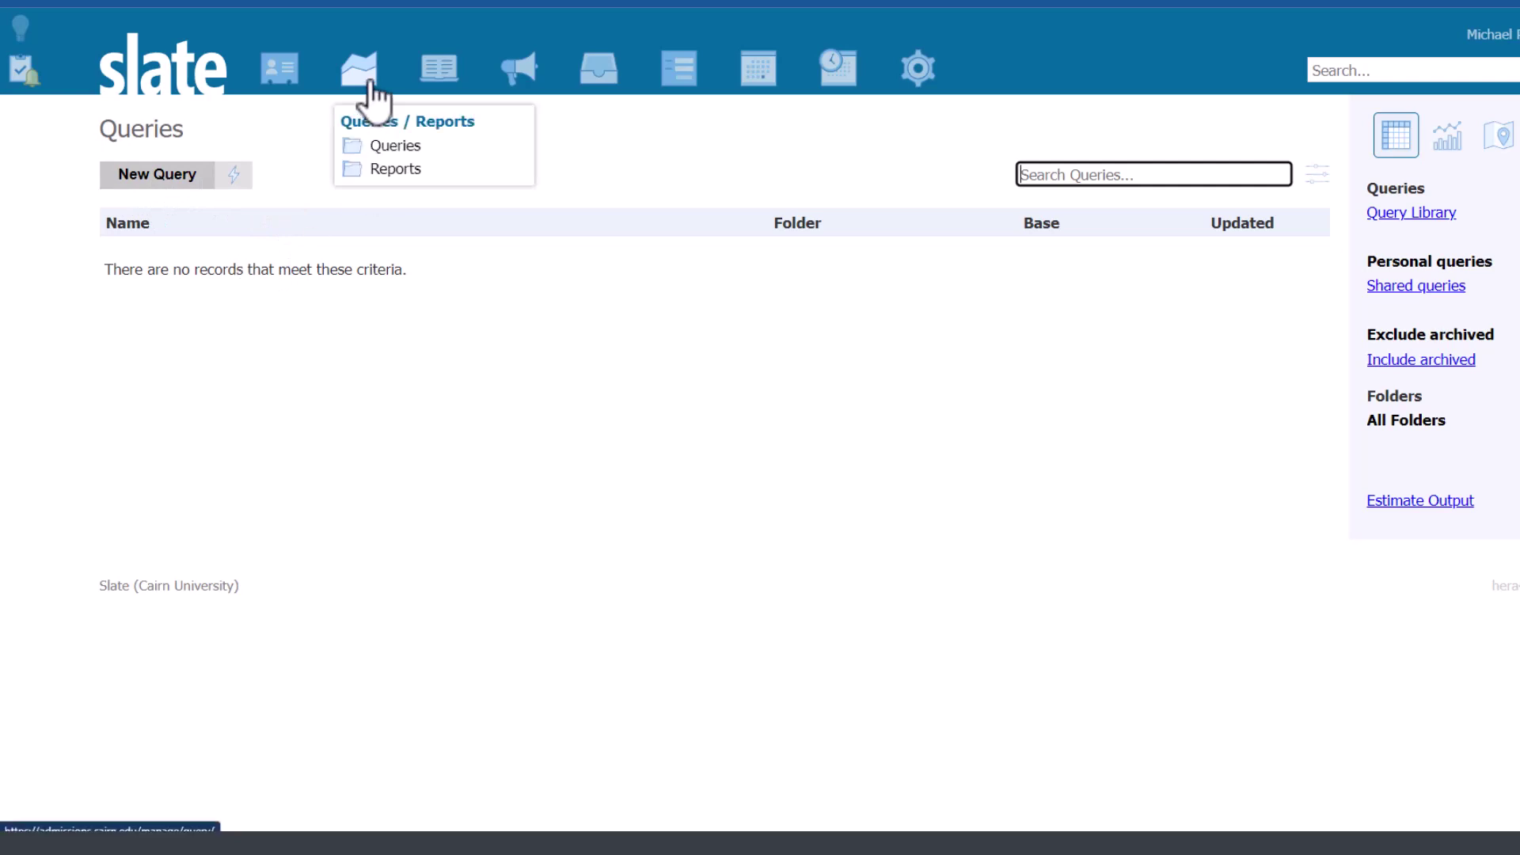
left_click(386, 141)
mouse_move(442, 79)
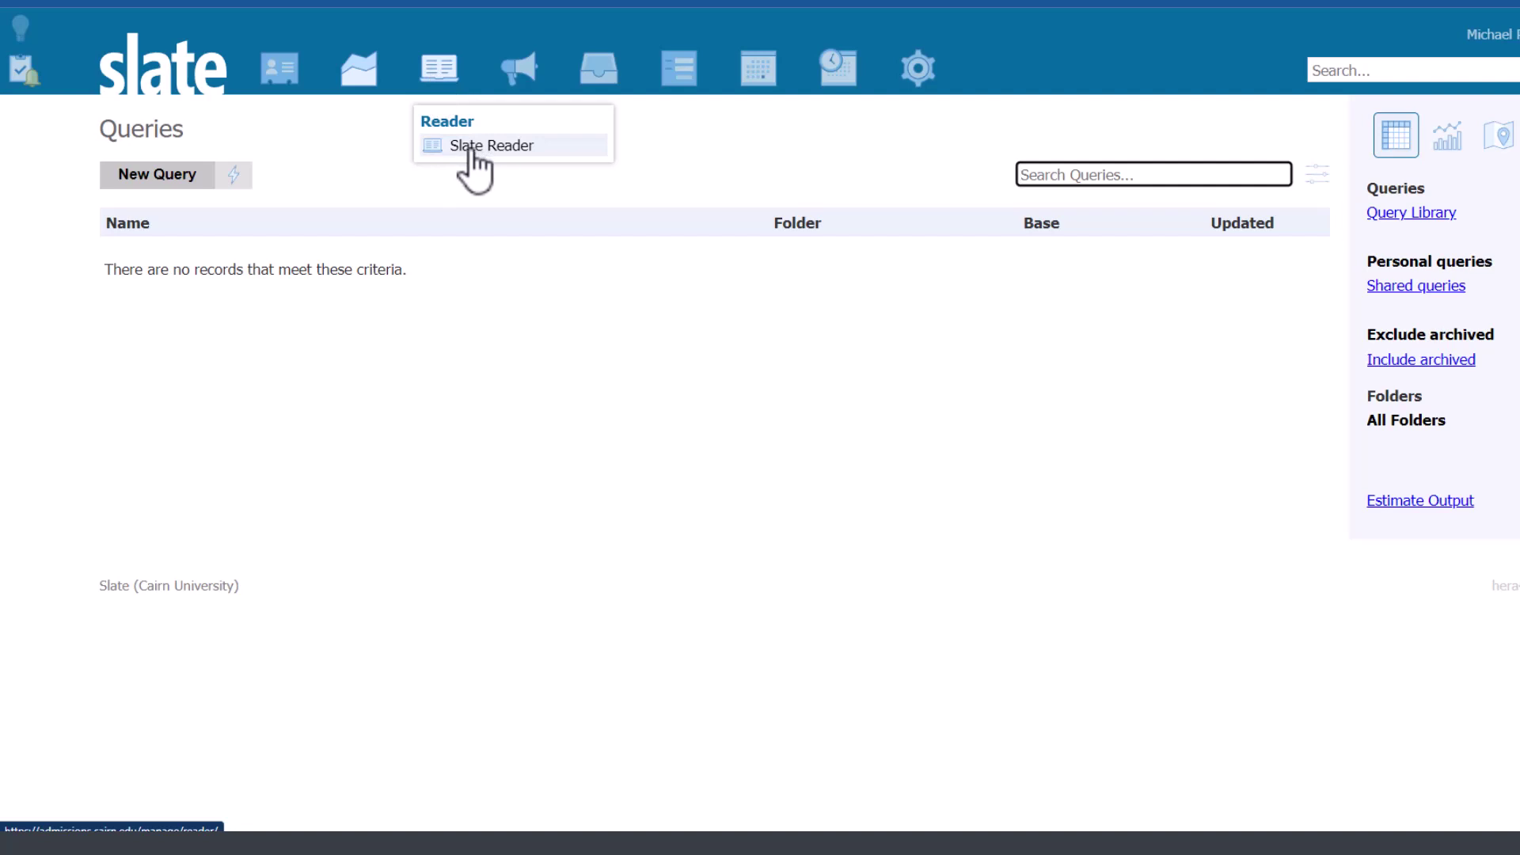
mouse_move(519, 83)
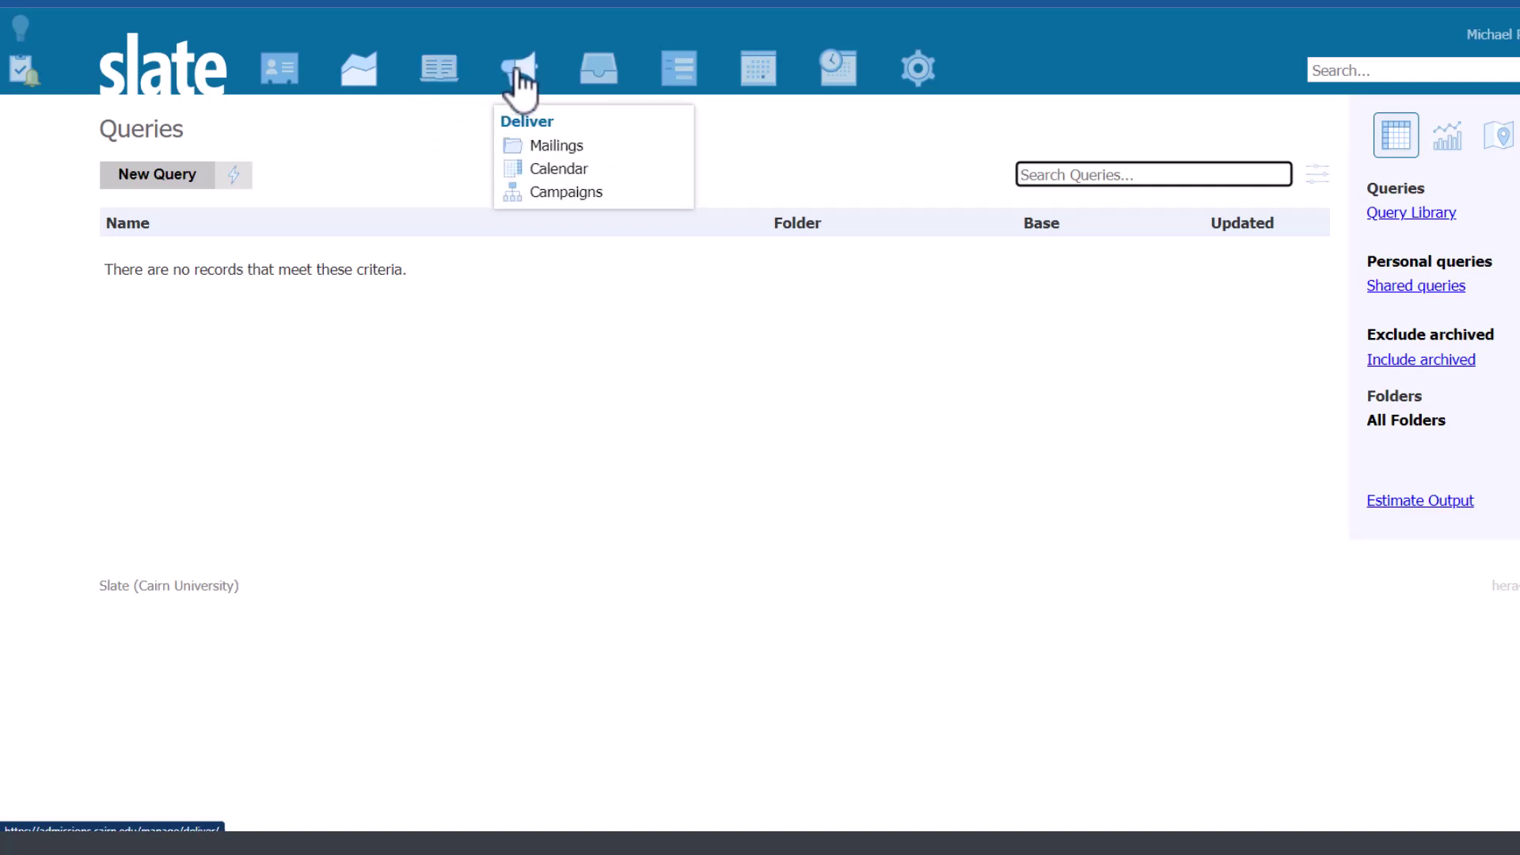
left_click(566, 197)
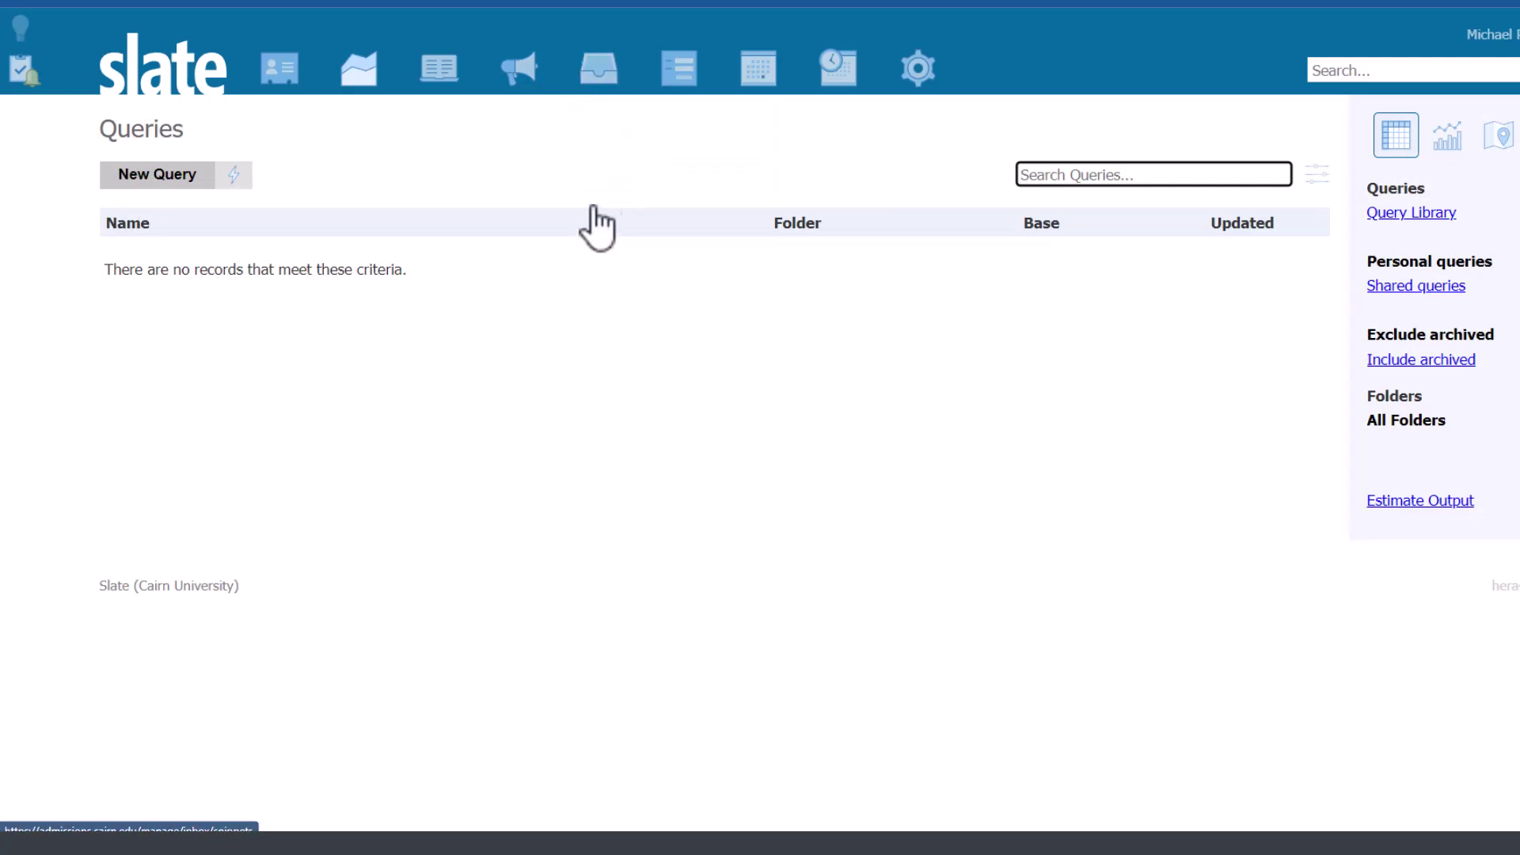
mouse_move(621, 163)
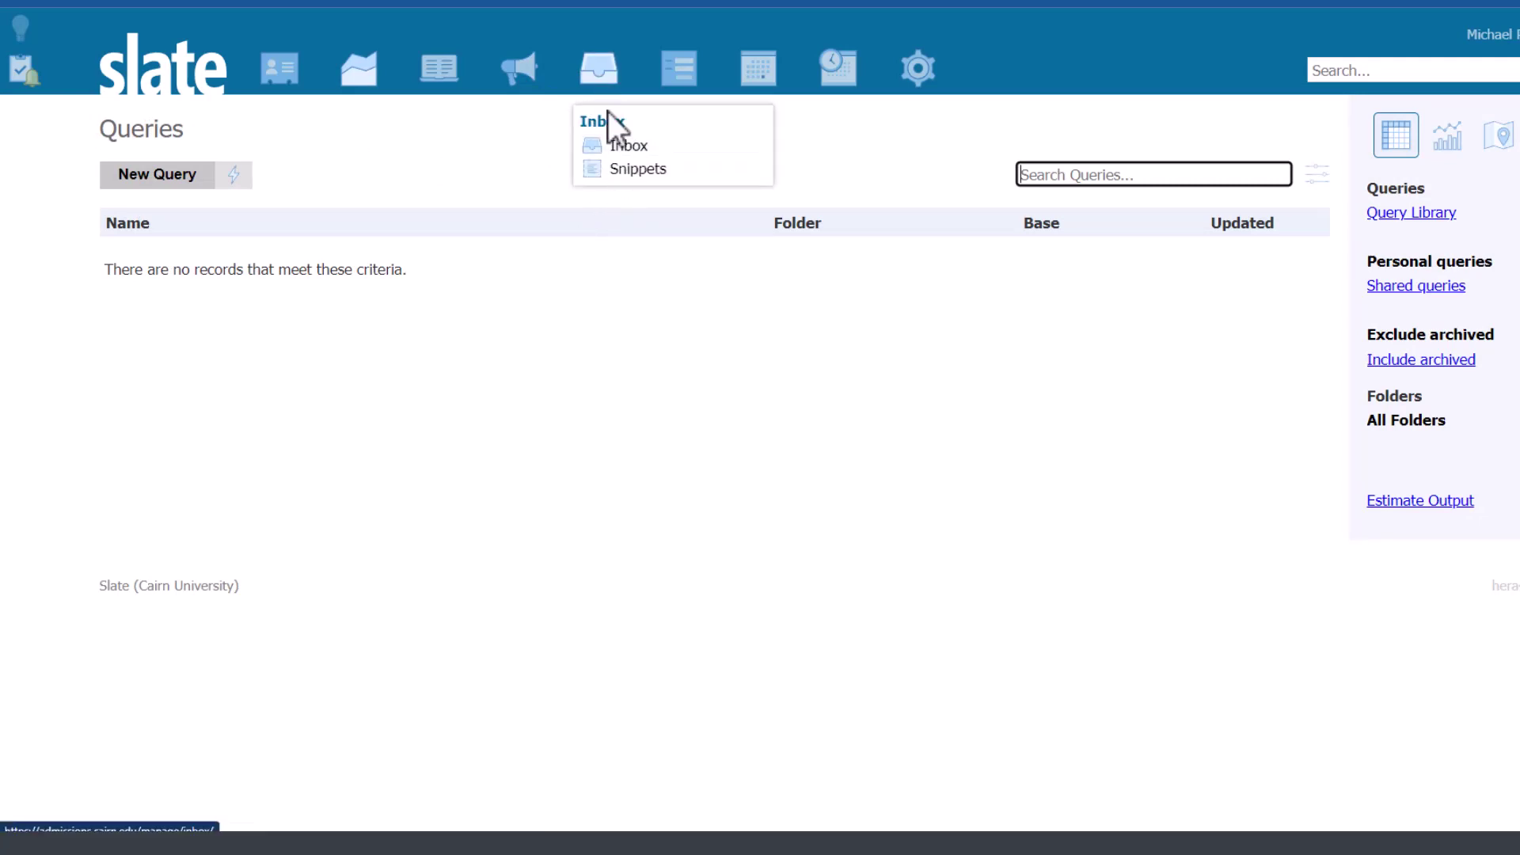
Open the empty Inbox and try its Unassigned and Assigned filters, returning to your own assignments.
left_click(625, 147)
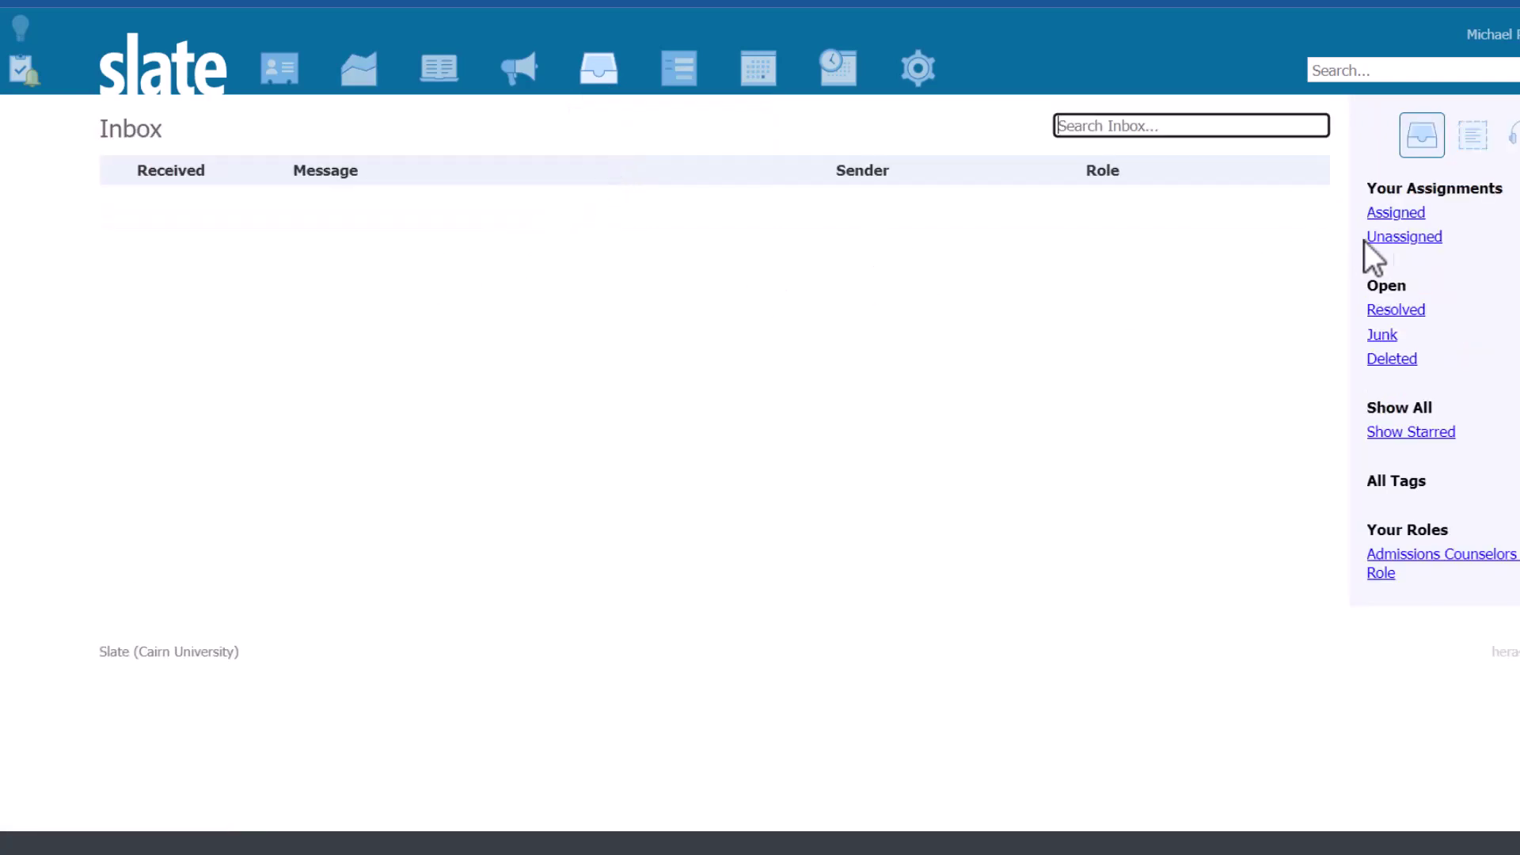
left_click(407, 315)
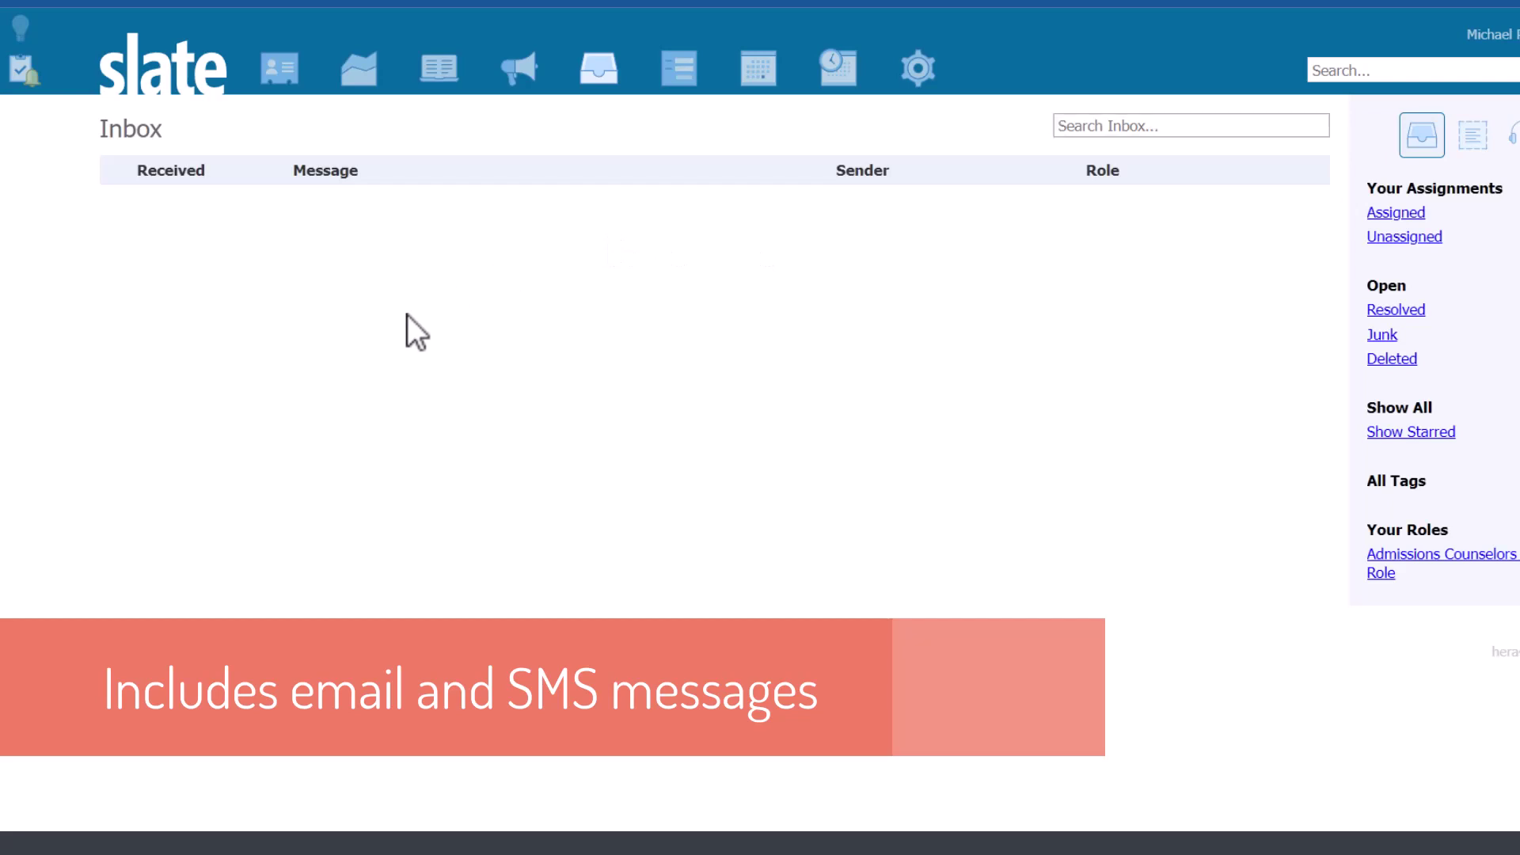
left_click(1406, 240)
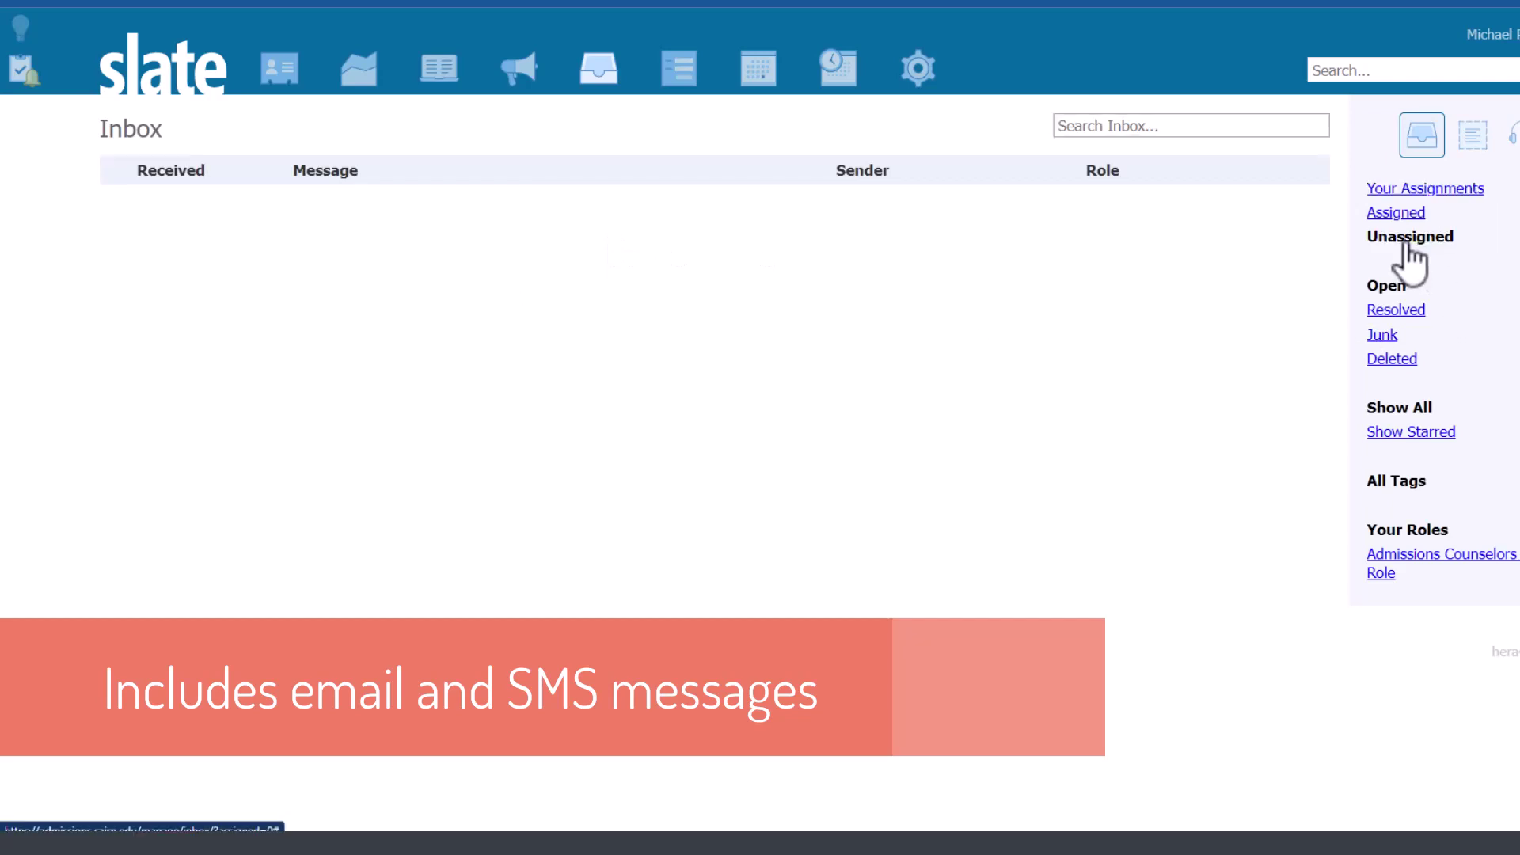
left_click(1401, 213)
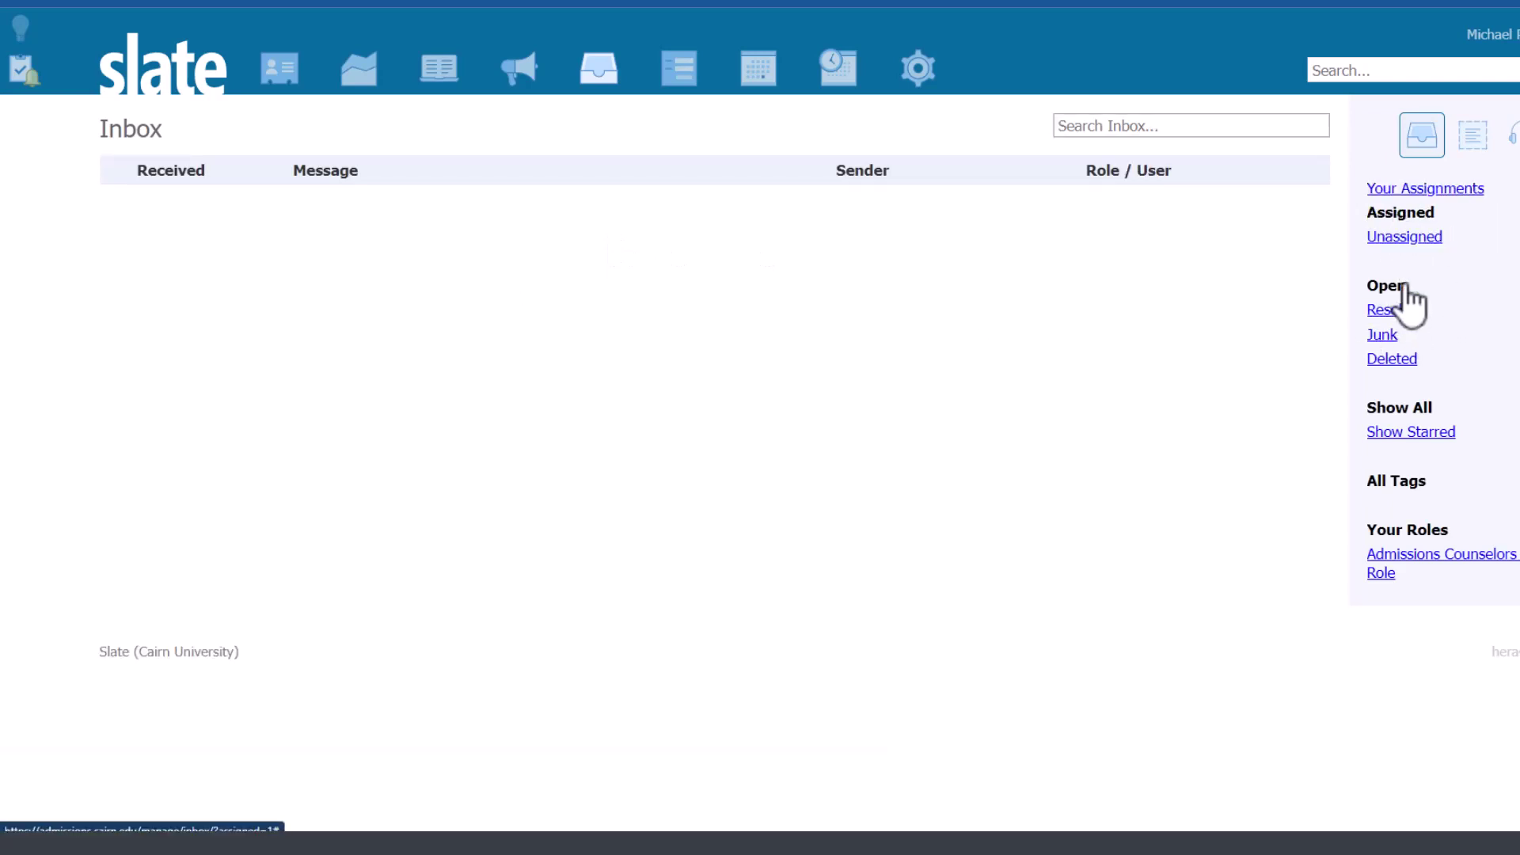
left_click(1400, 237)
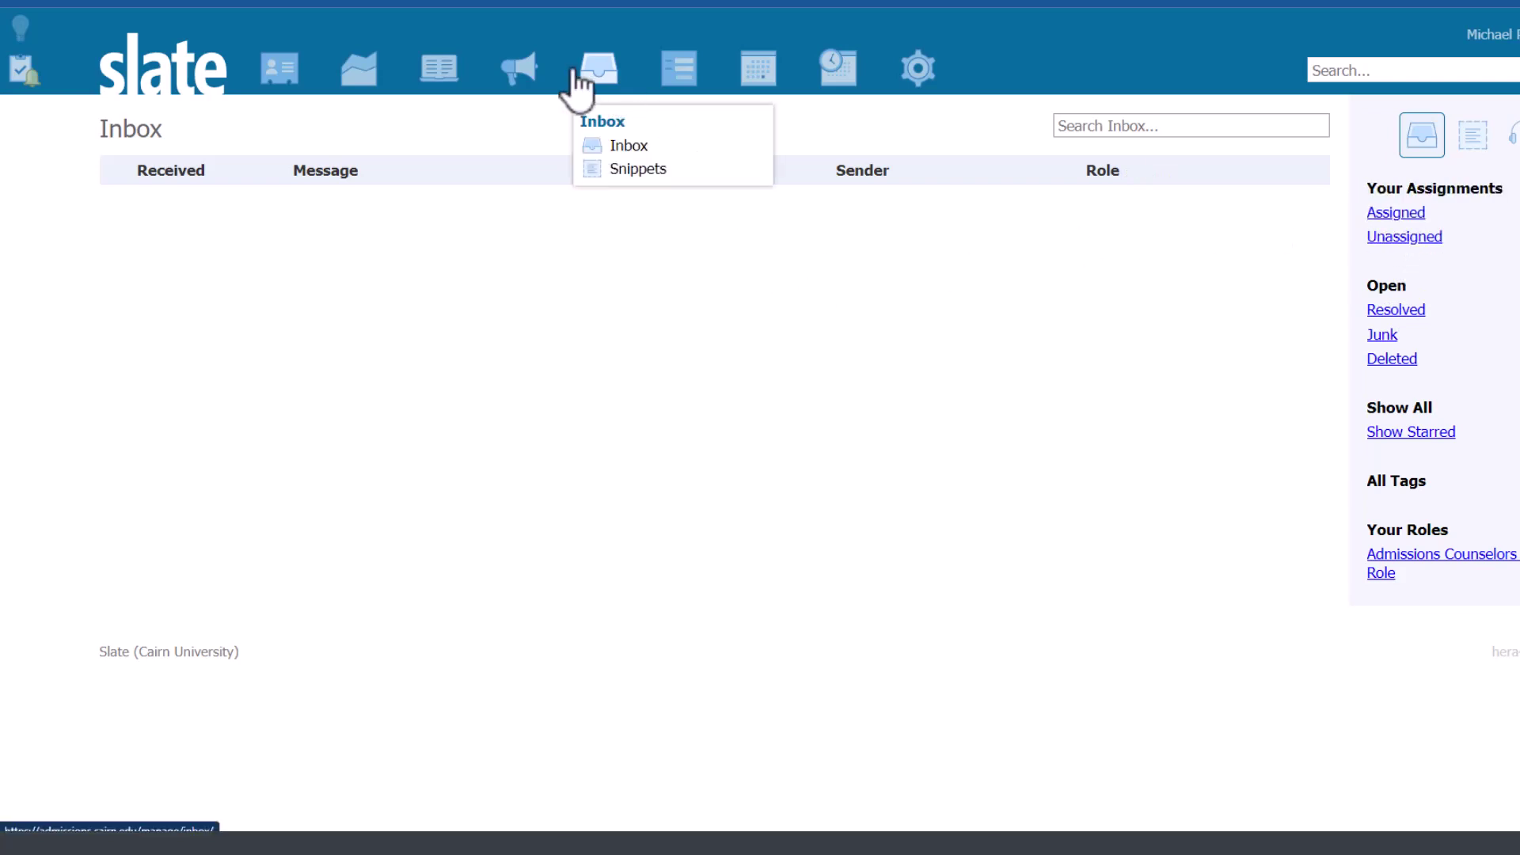
Try the Forms area, which returns a Forbidden page, and look over Scheduler and Database.
mouse_move(661, 70)
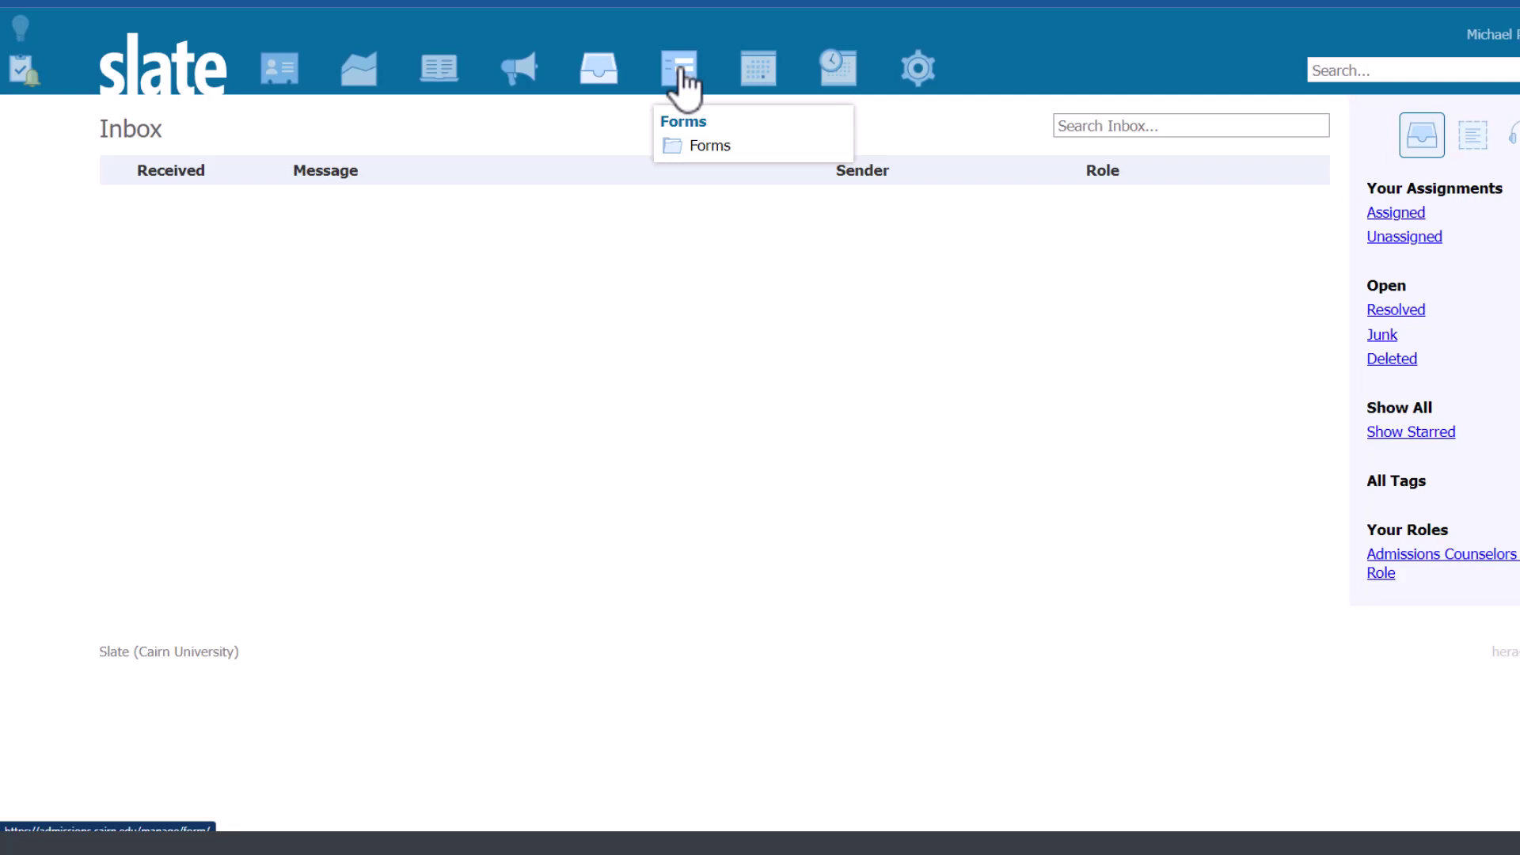
left_click(680, 71)
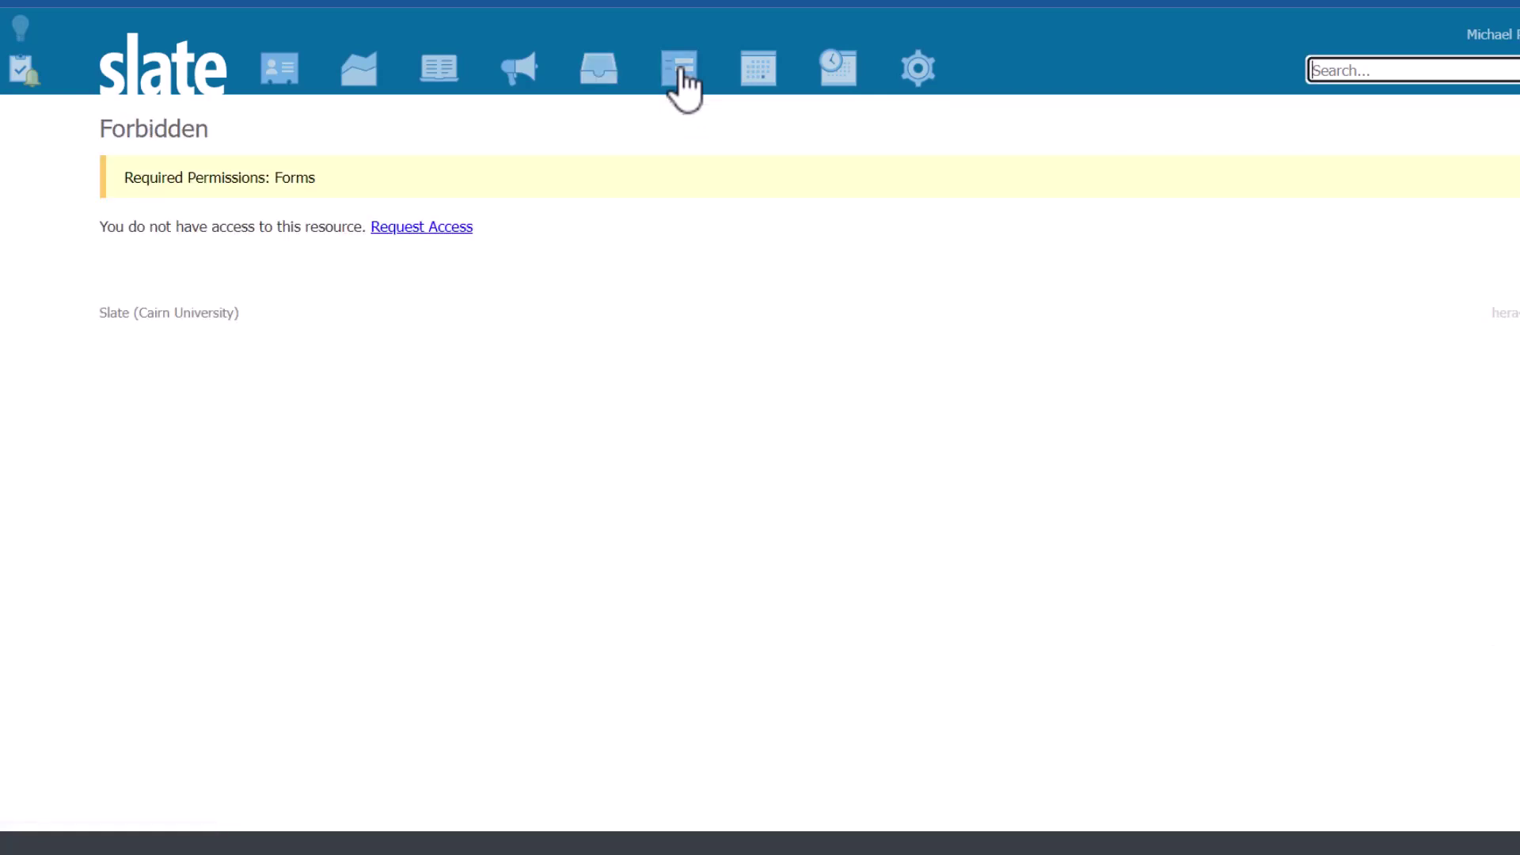
mouse_move(774, 77)
mouse_move(846, 77)
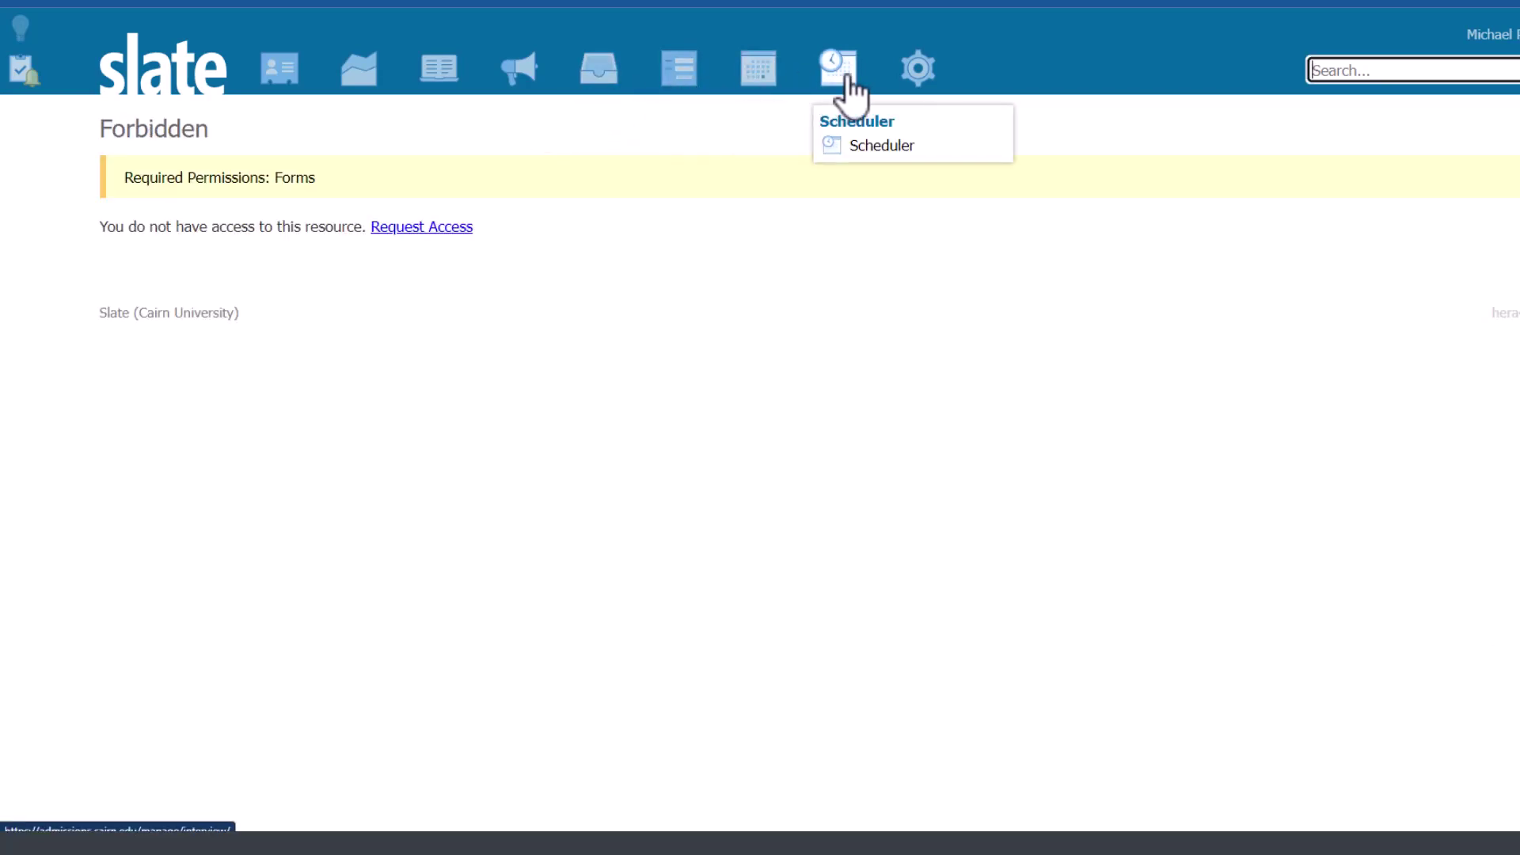
mouse_move(919, 76)
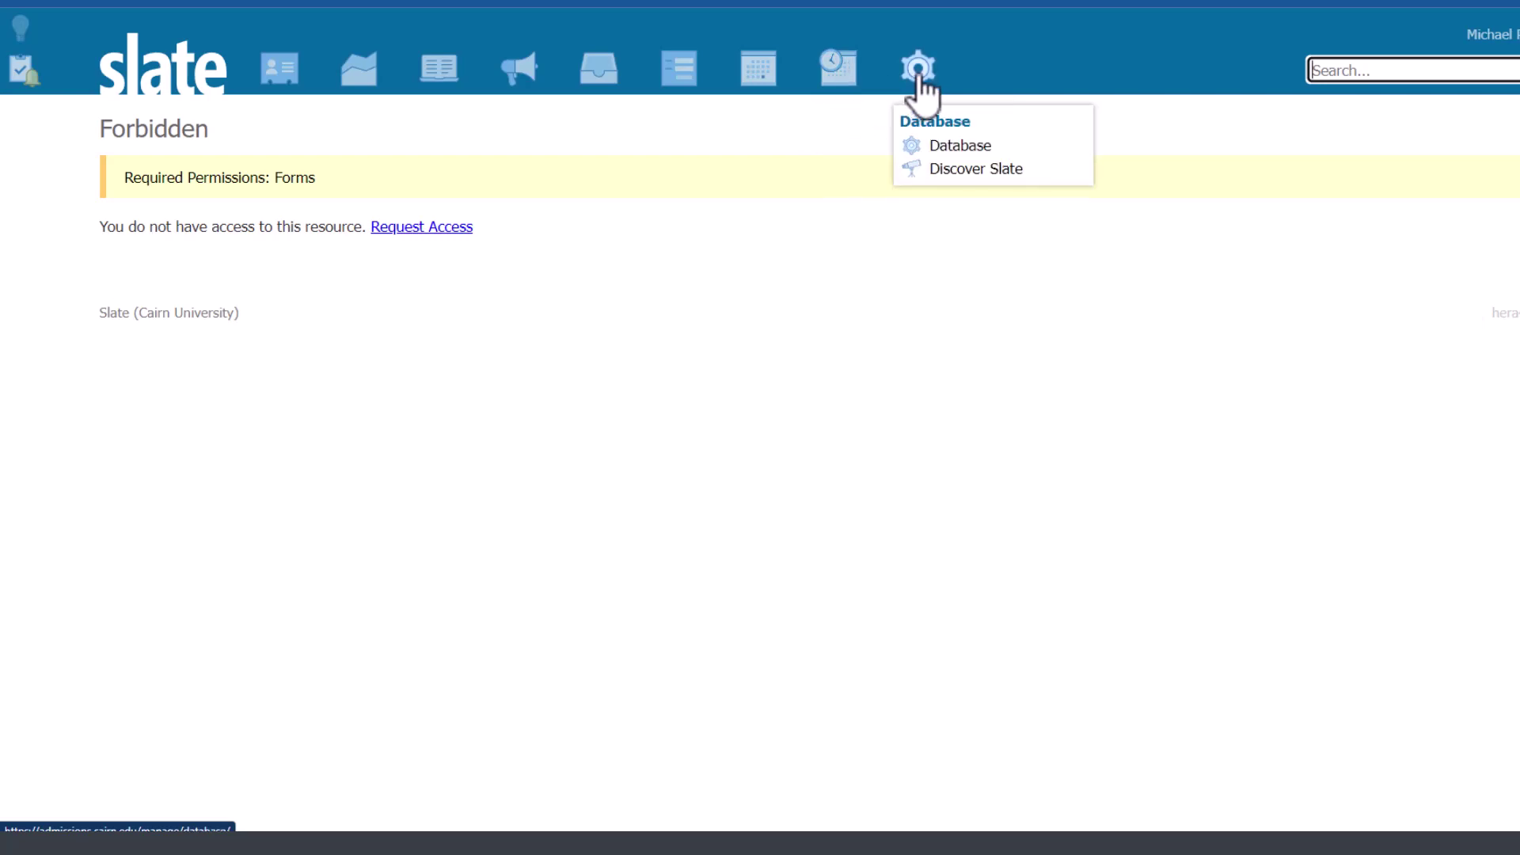
Open the Discover Slate overview page and scroll through it.
left_click(958, 175)
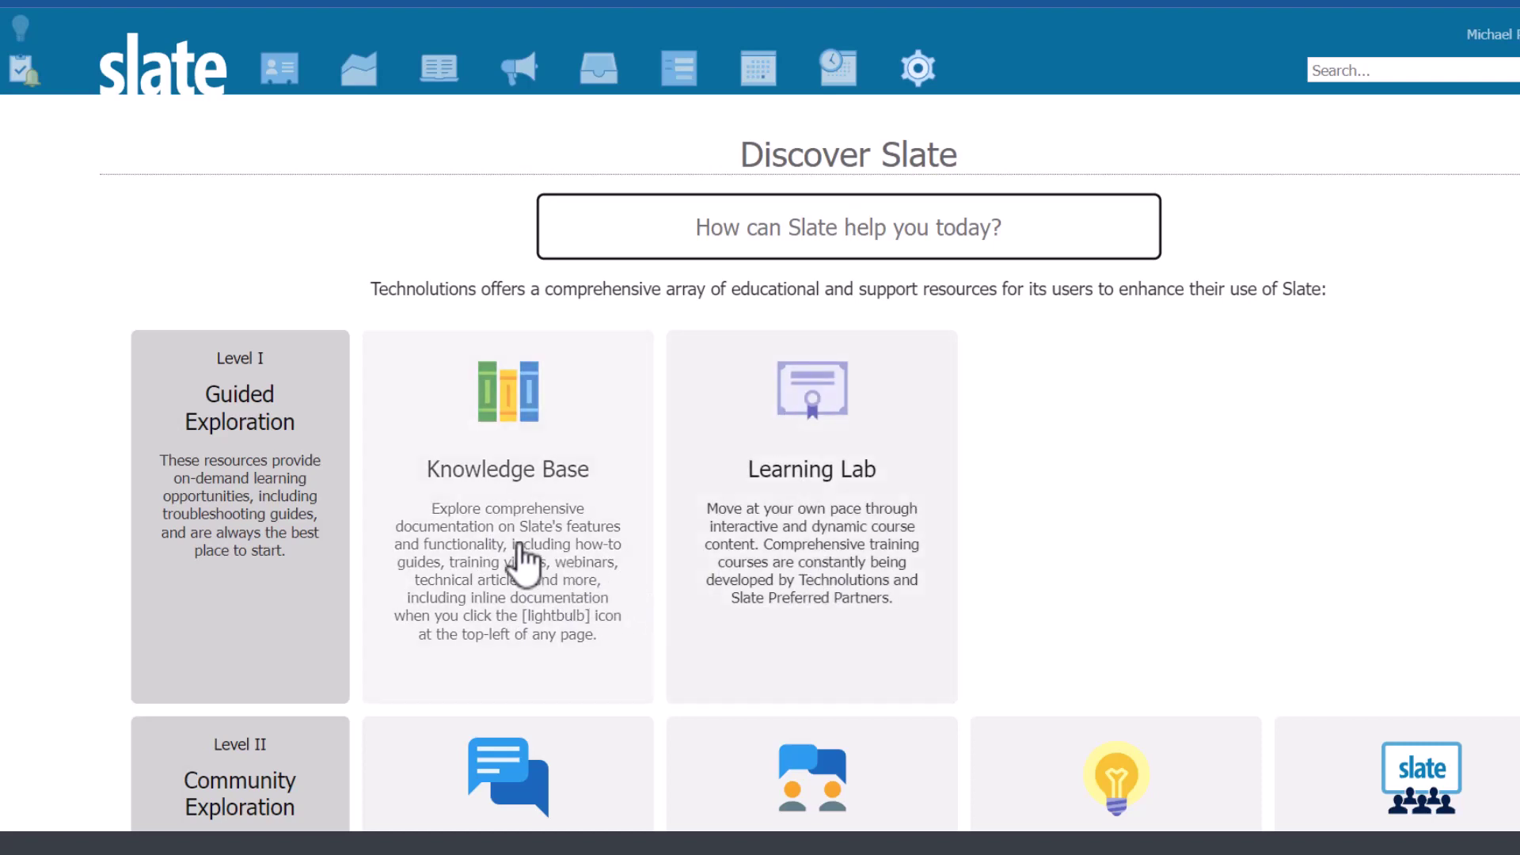
scroll(546, 566, "down", 3)
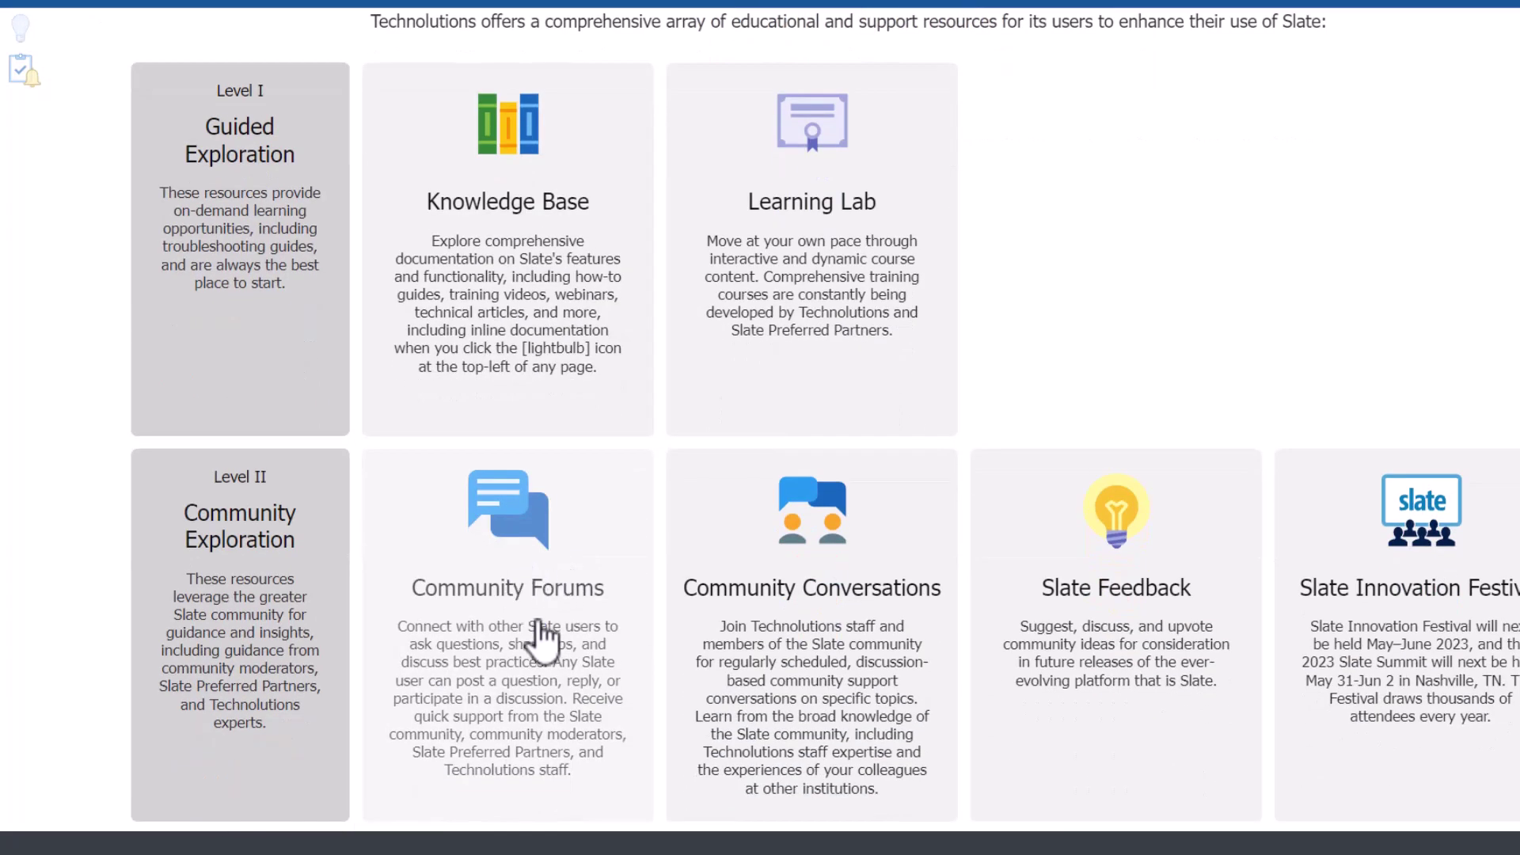
scroll(105, 233, "up", 3)
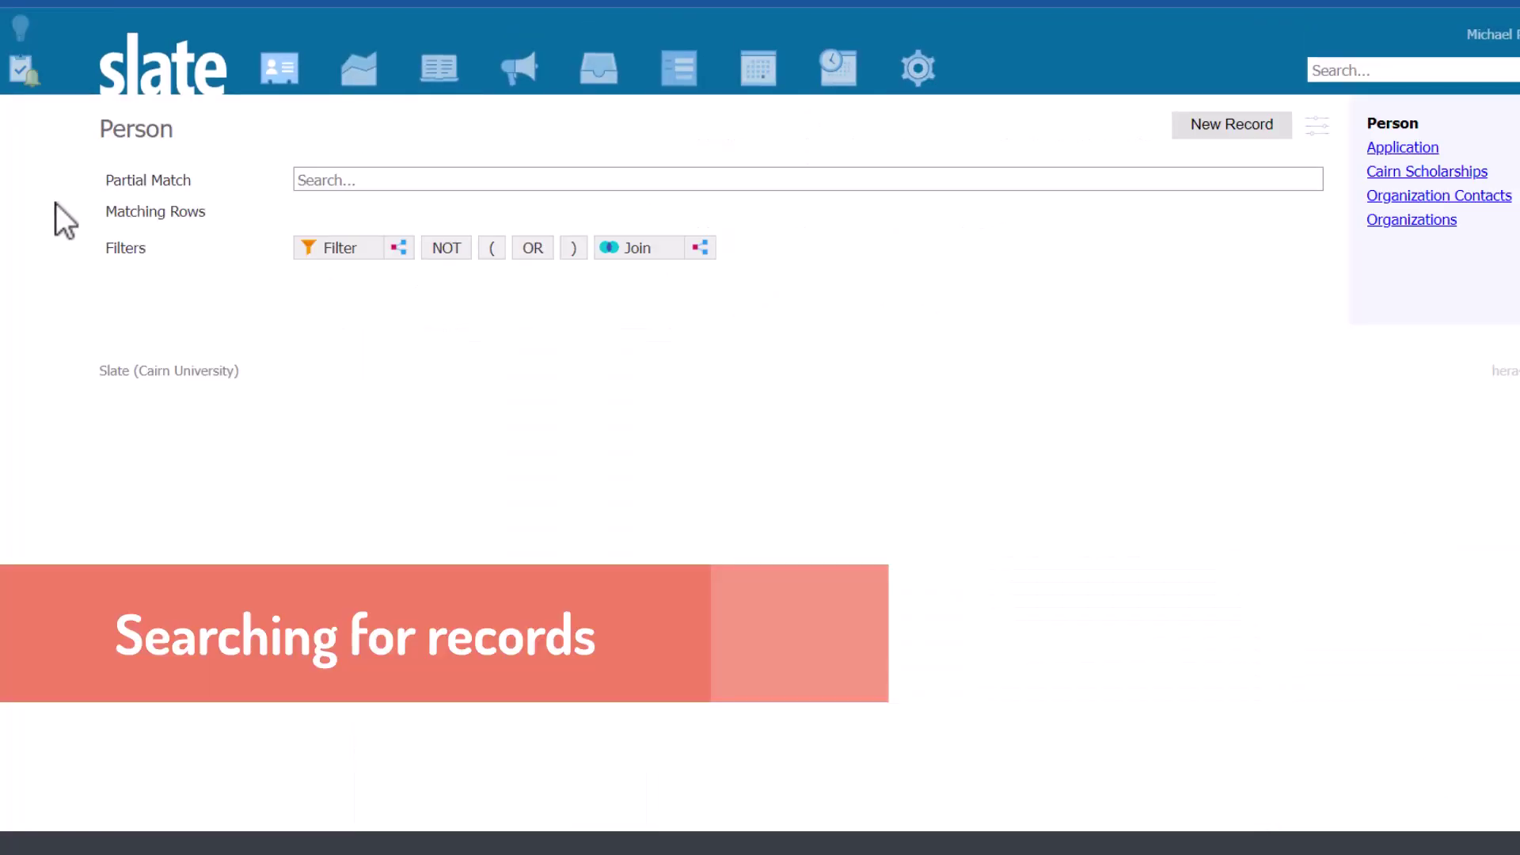
Run a partial-match Person search for 'sali' and open the test applicant's record.
left_click(327, 182)
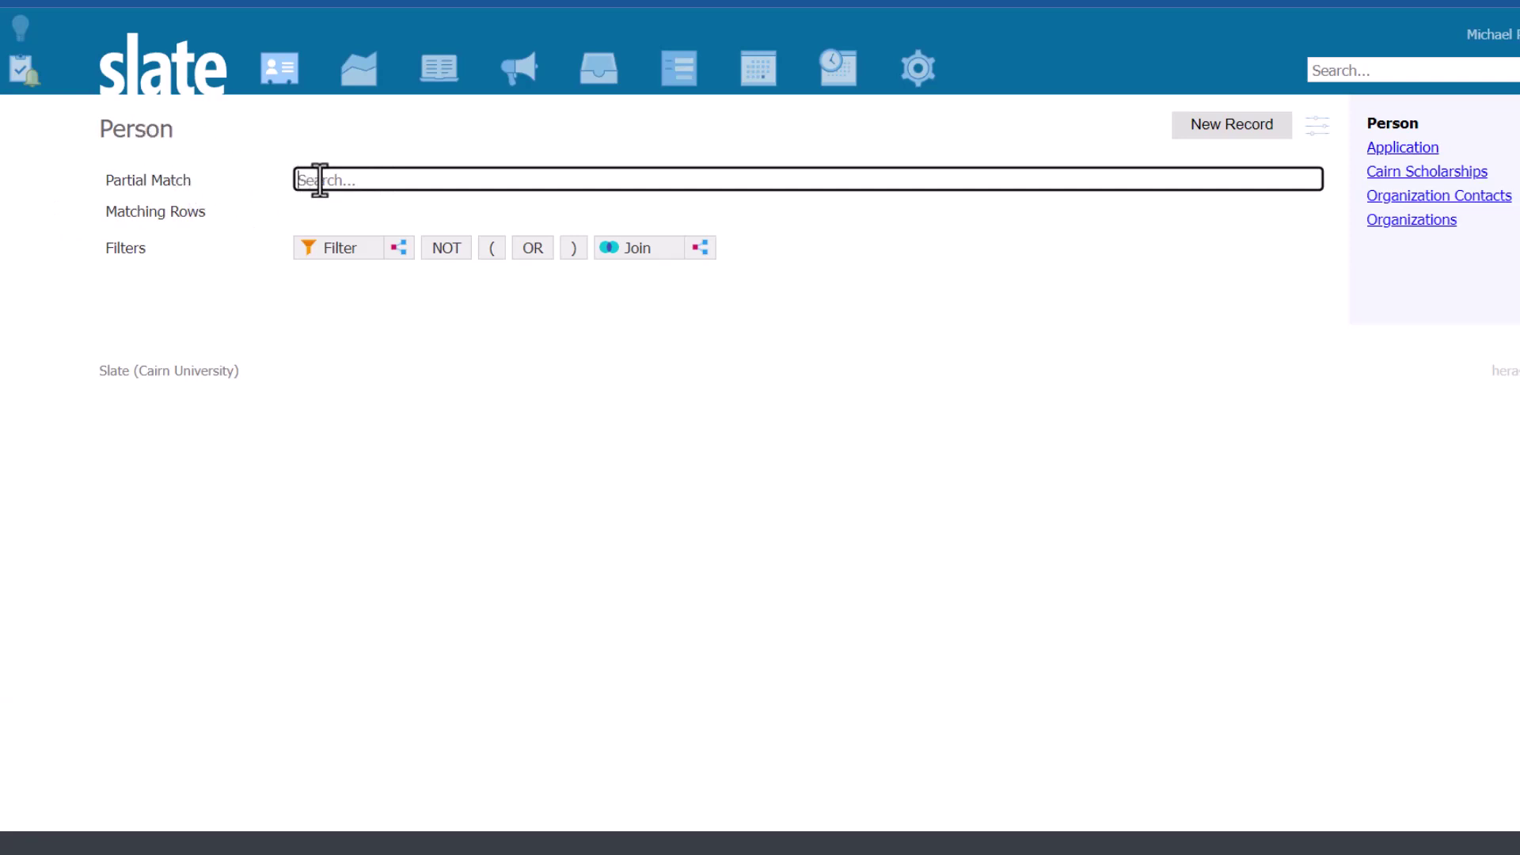
type("sali")
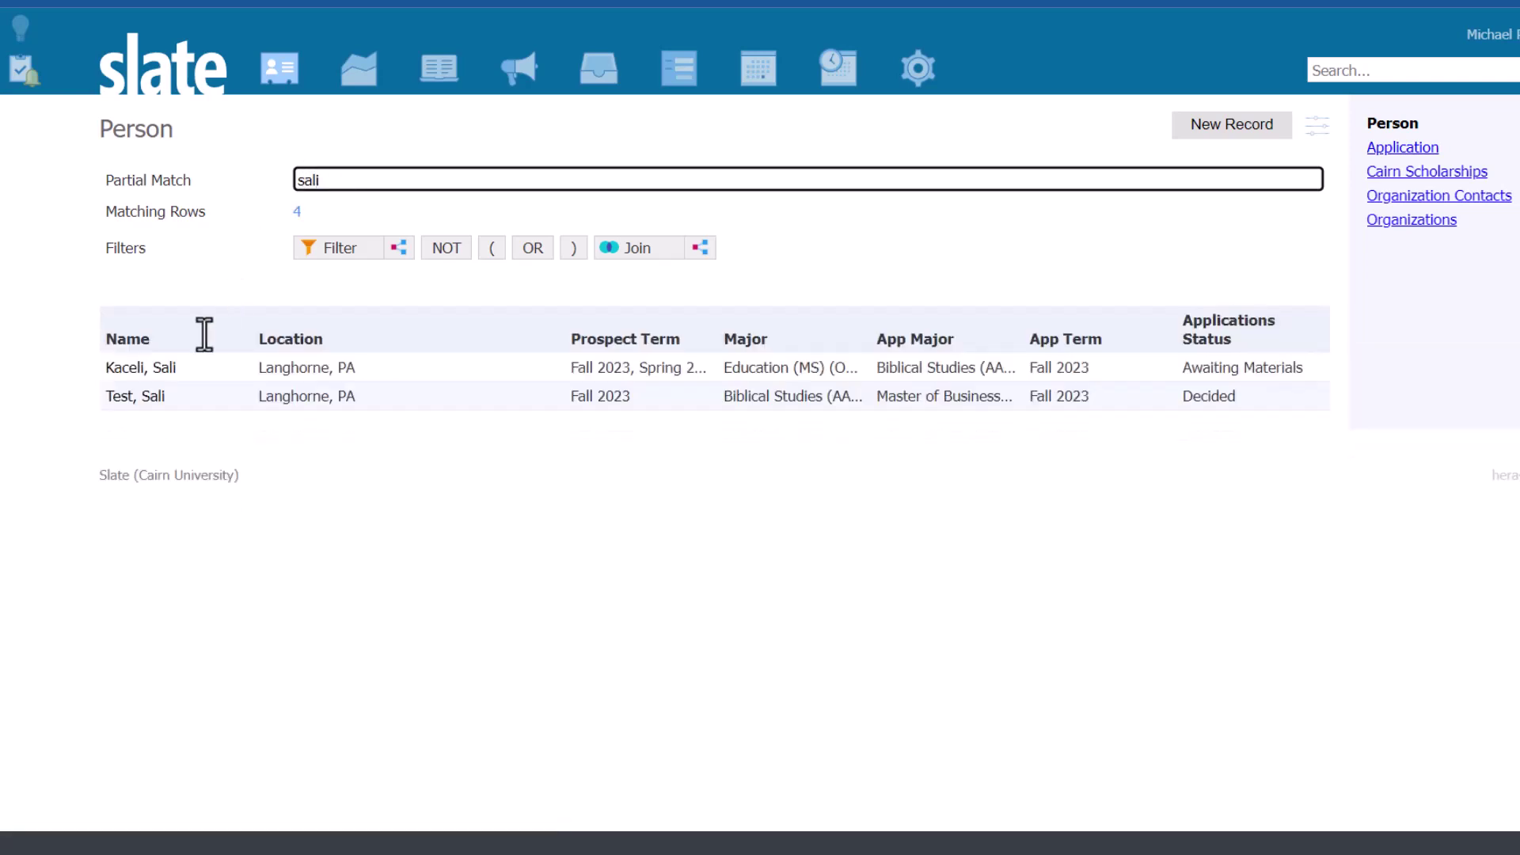
left_click(147, 397)
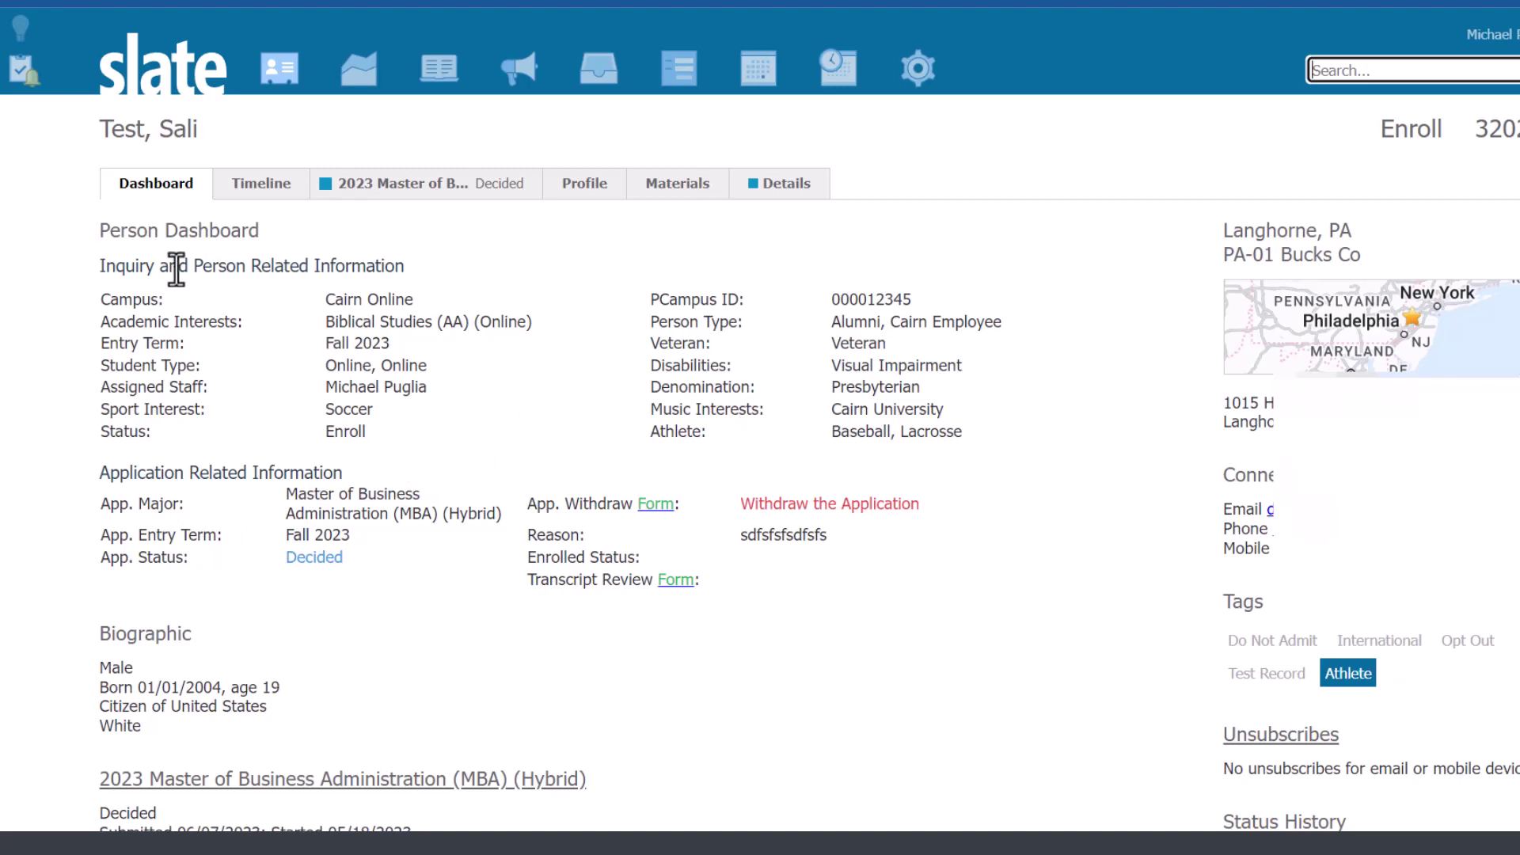
From Search Database, step through Application, Cairn Scholarships, Organization Contacts and Organizations sub-sections.
mouse_move(285, 79)
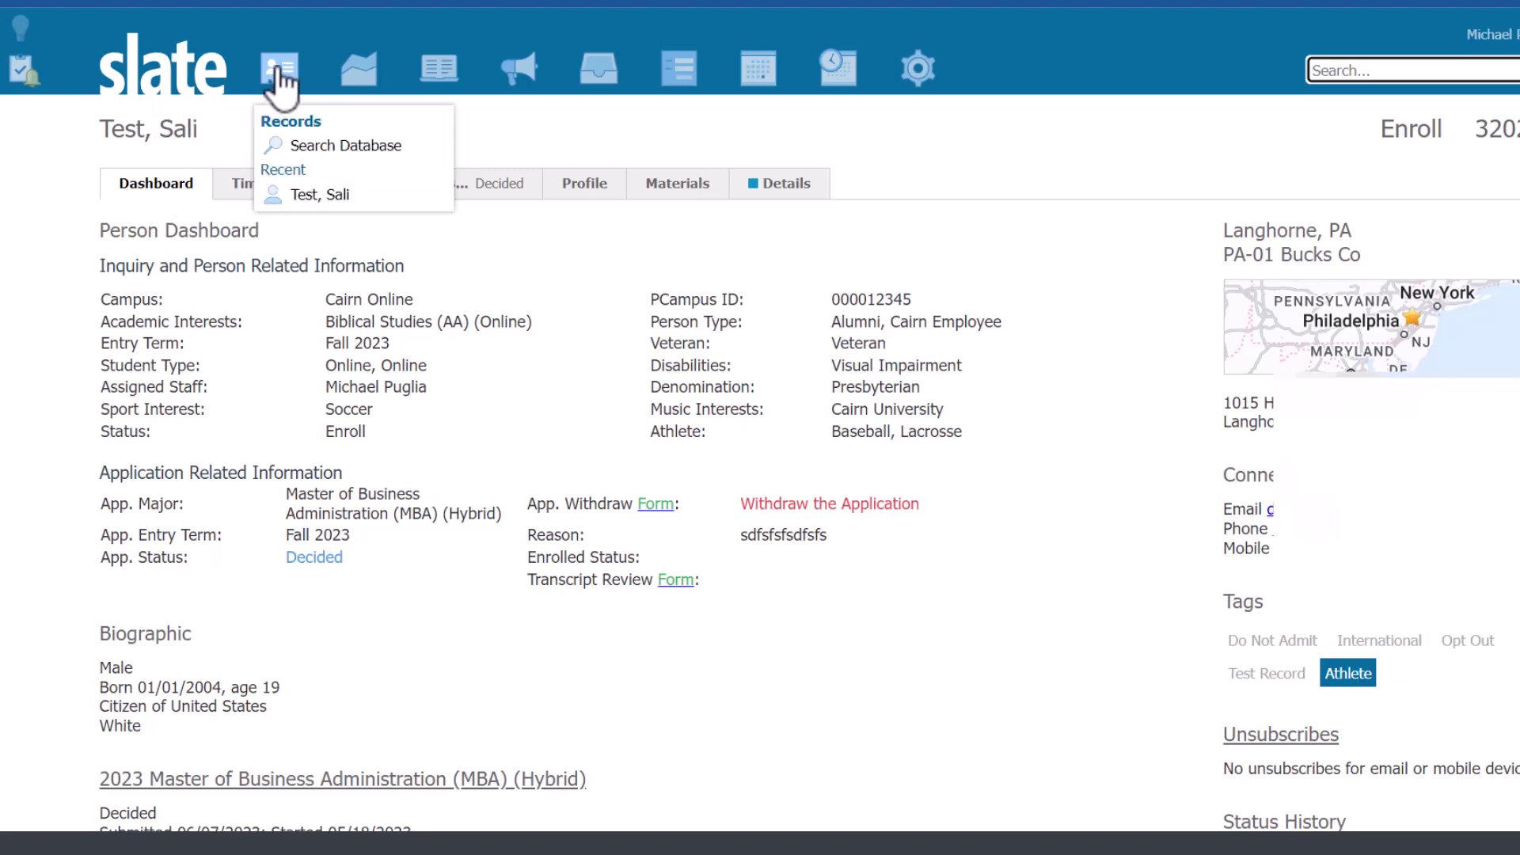
left_click(312, 154)
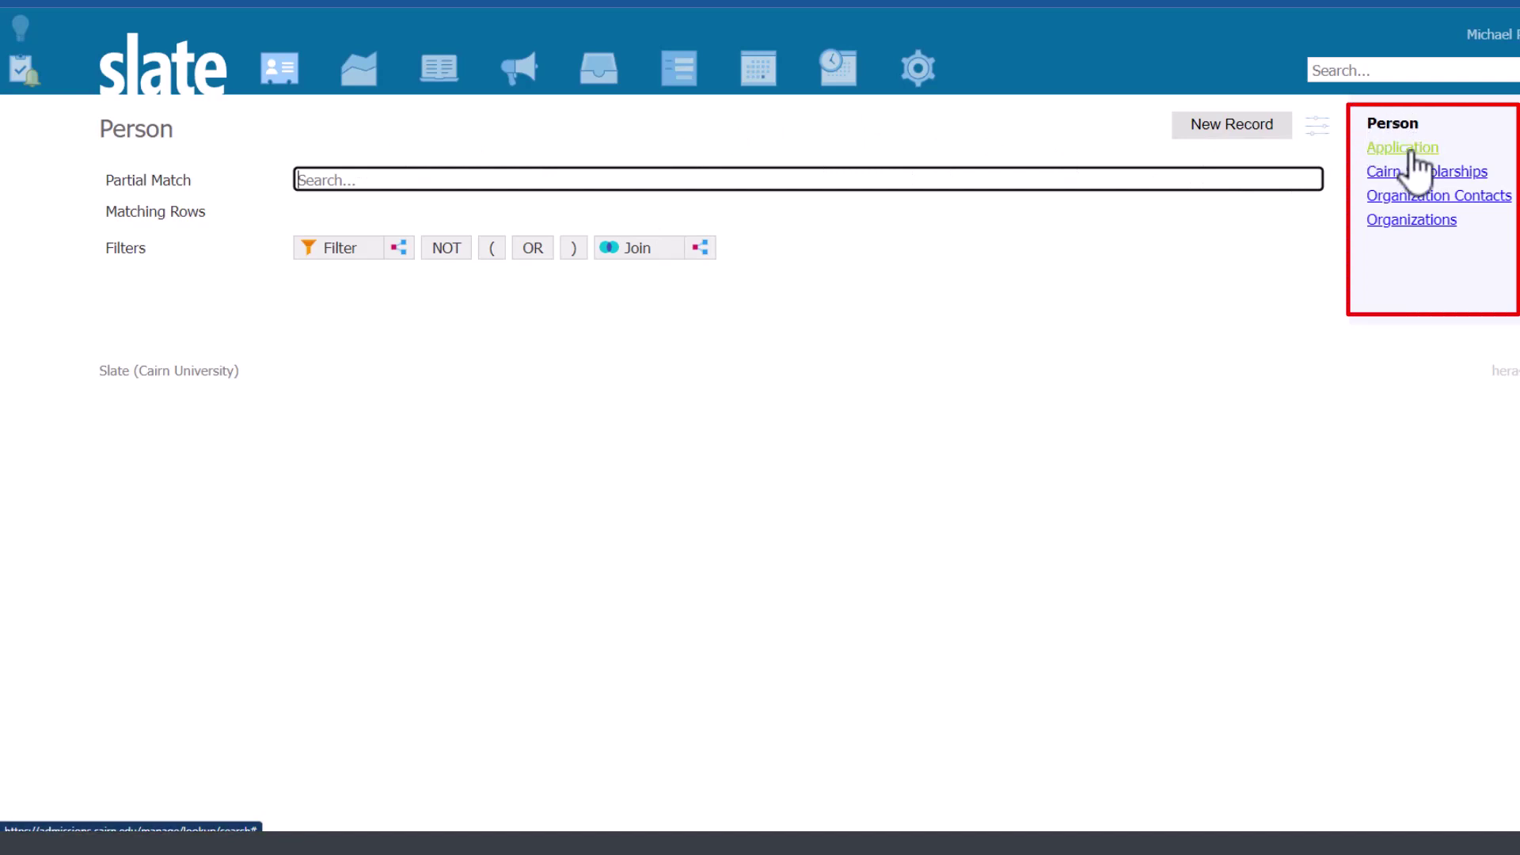
left_click(1407, 153)
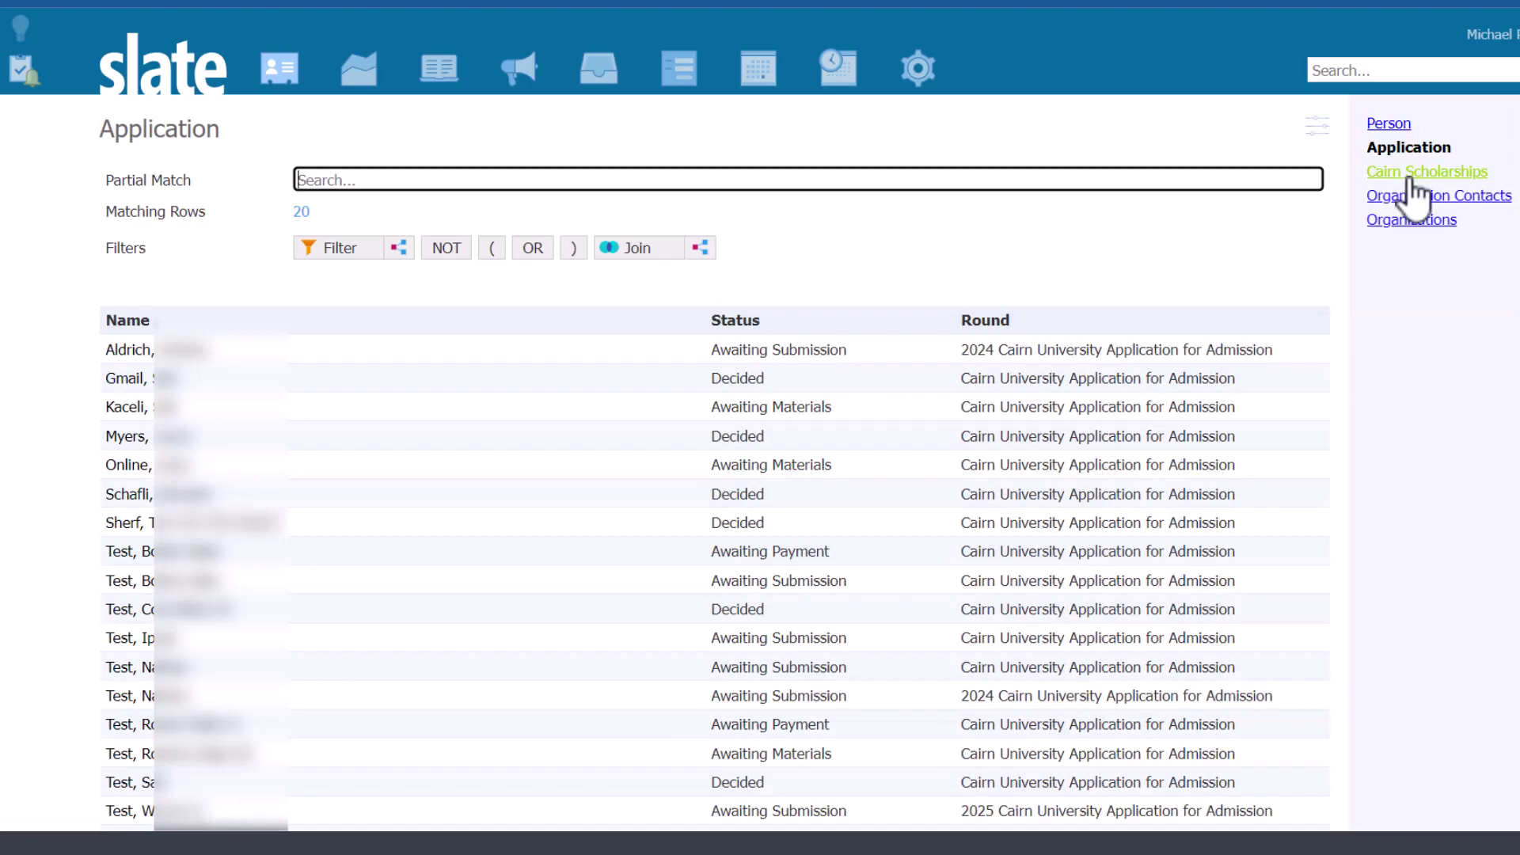
left_click(1415, 176)
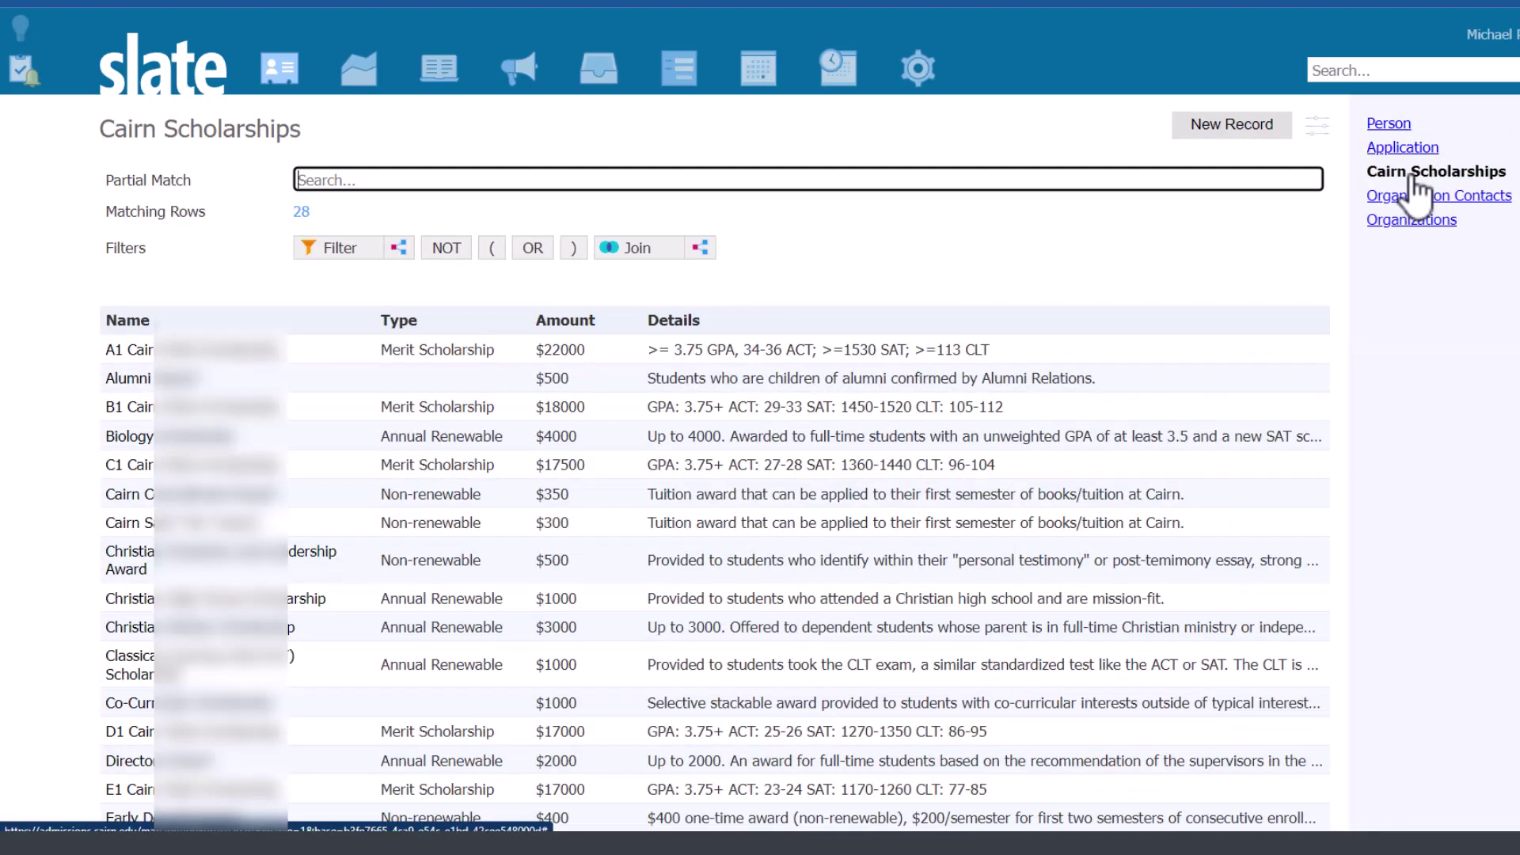
left_click(1418, 200)
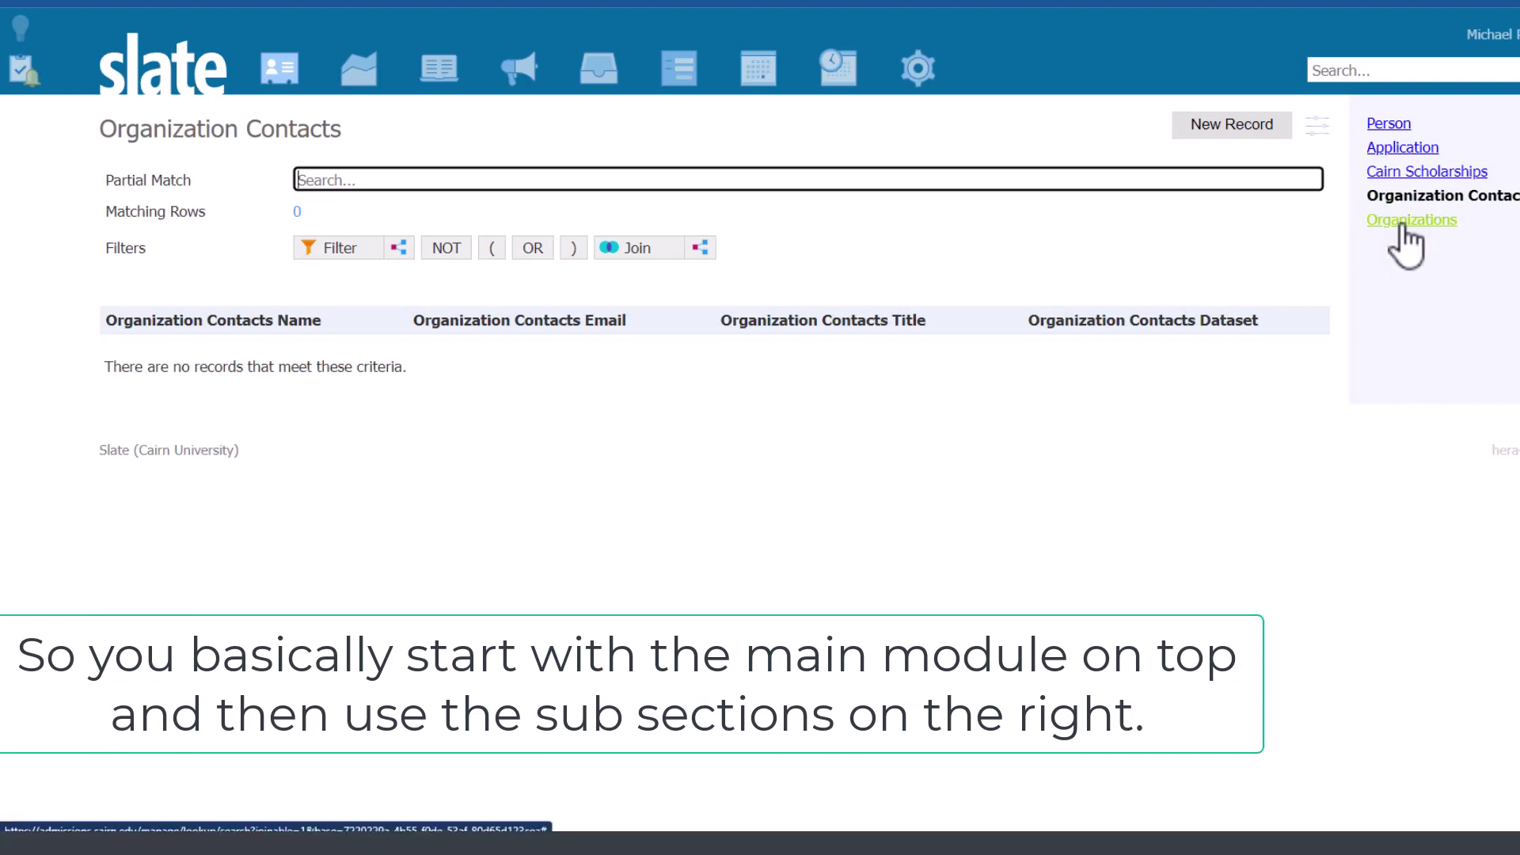
left_click(1401, 225)
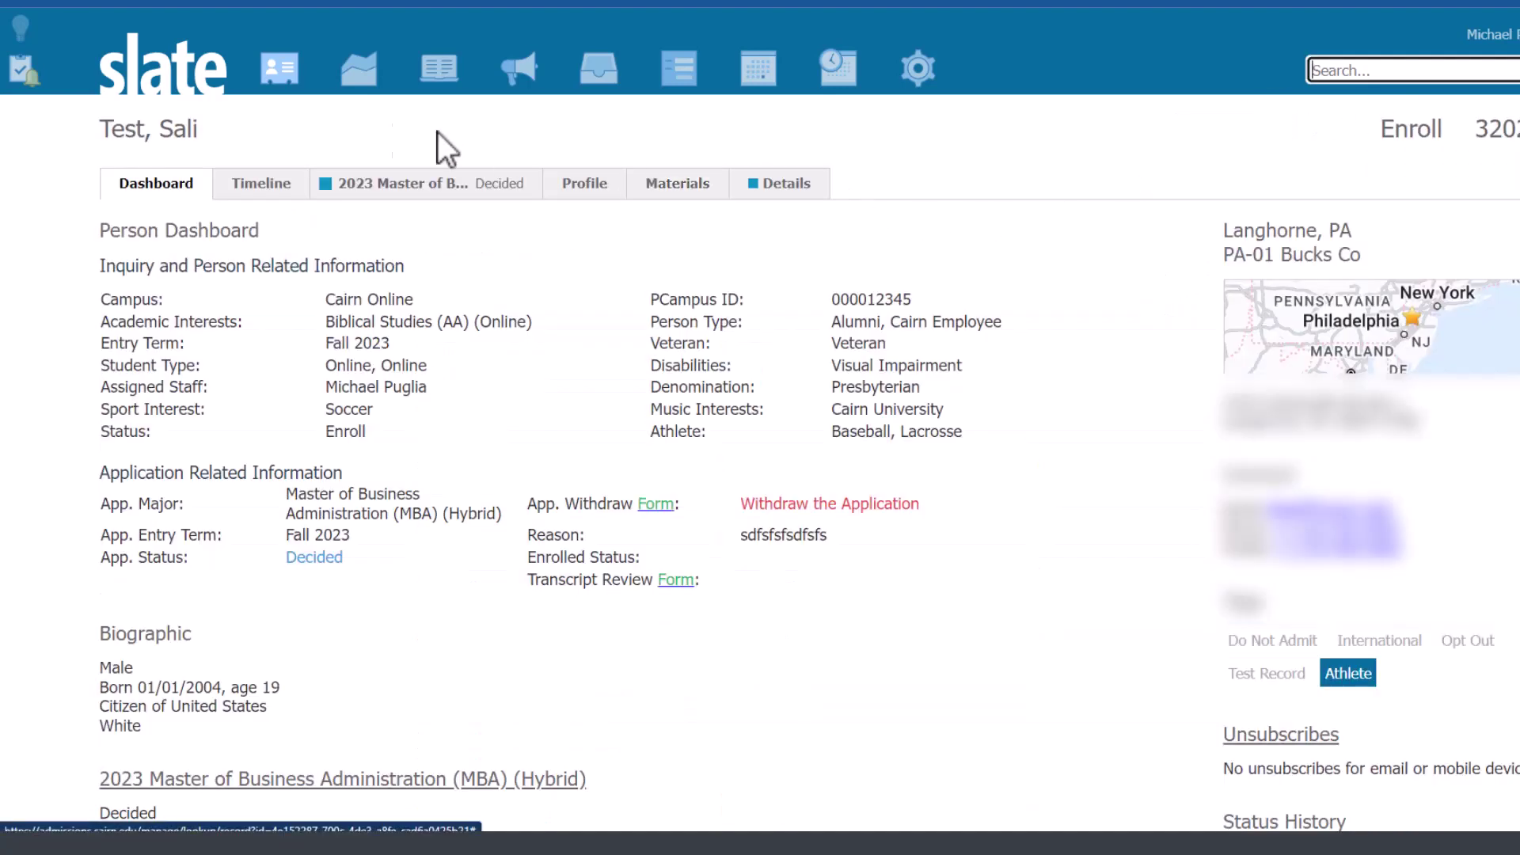
Open Person search, then globally search 'neshaminy' and 'sali' without opening a result.
mouse_move(291, 94)
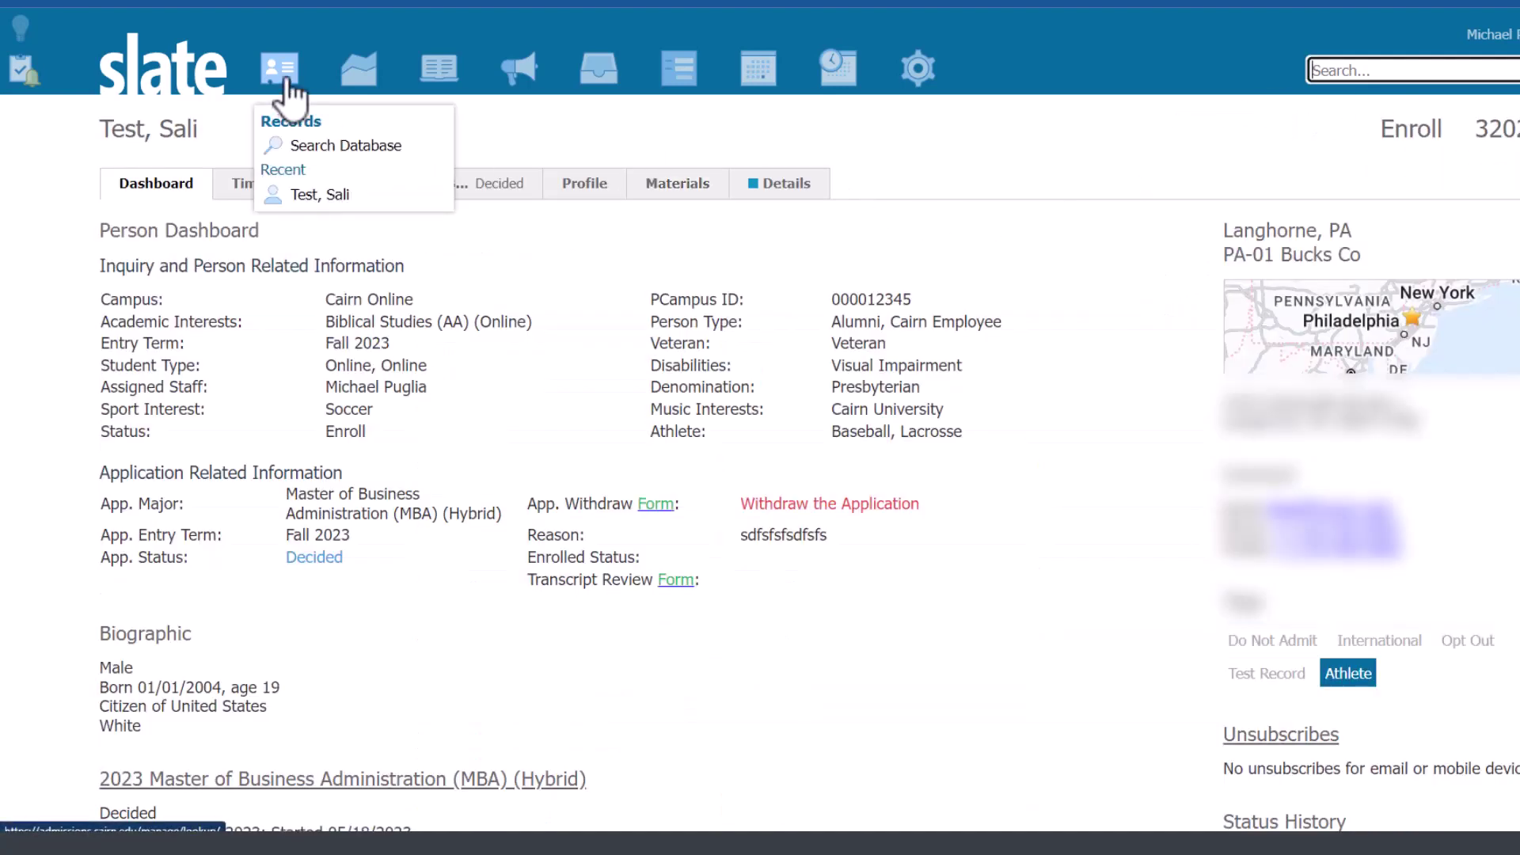
left_click(302, 151)
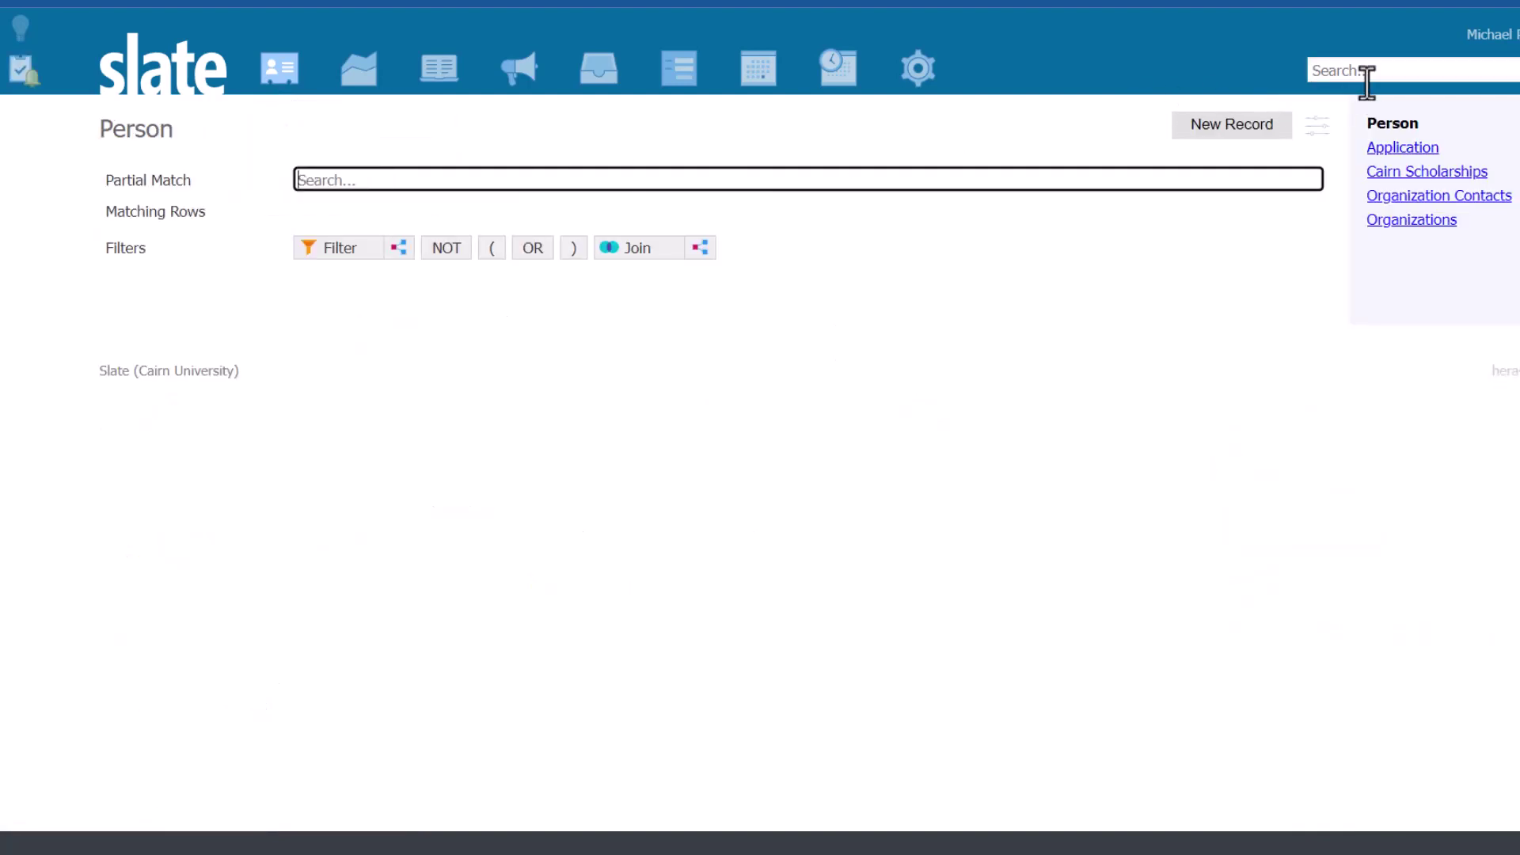
left_click(1364, 70)
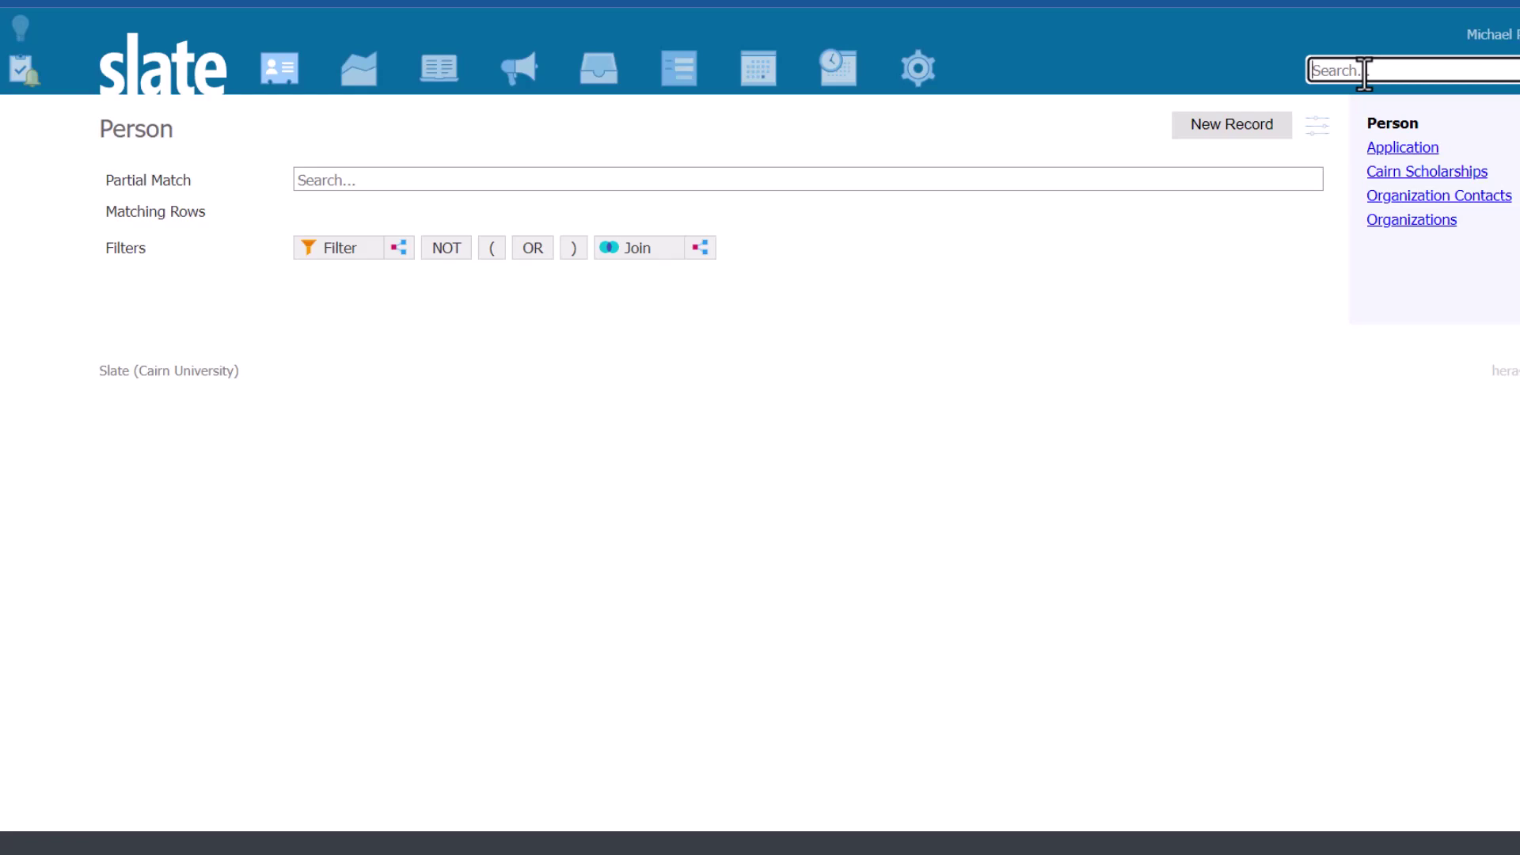
type("neshaminy")
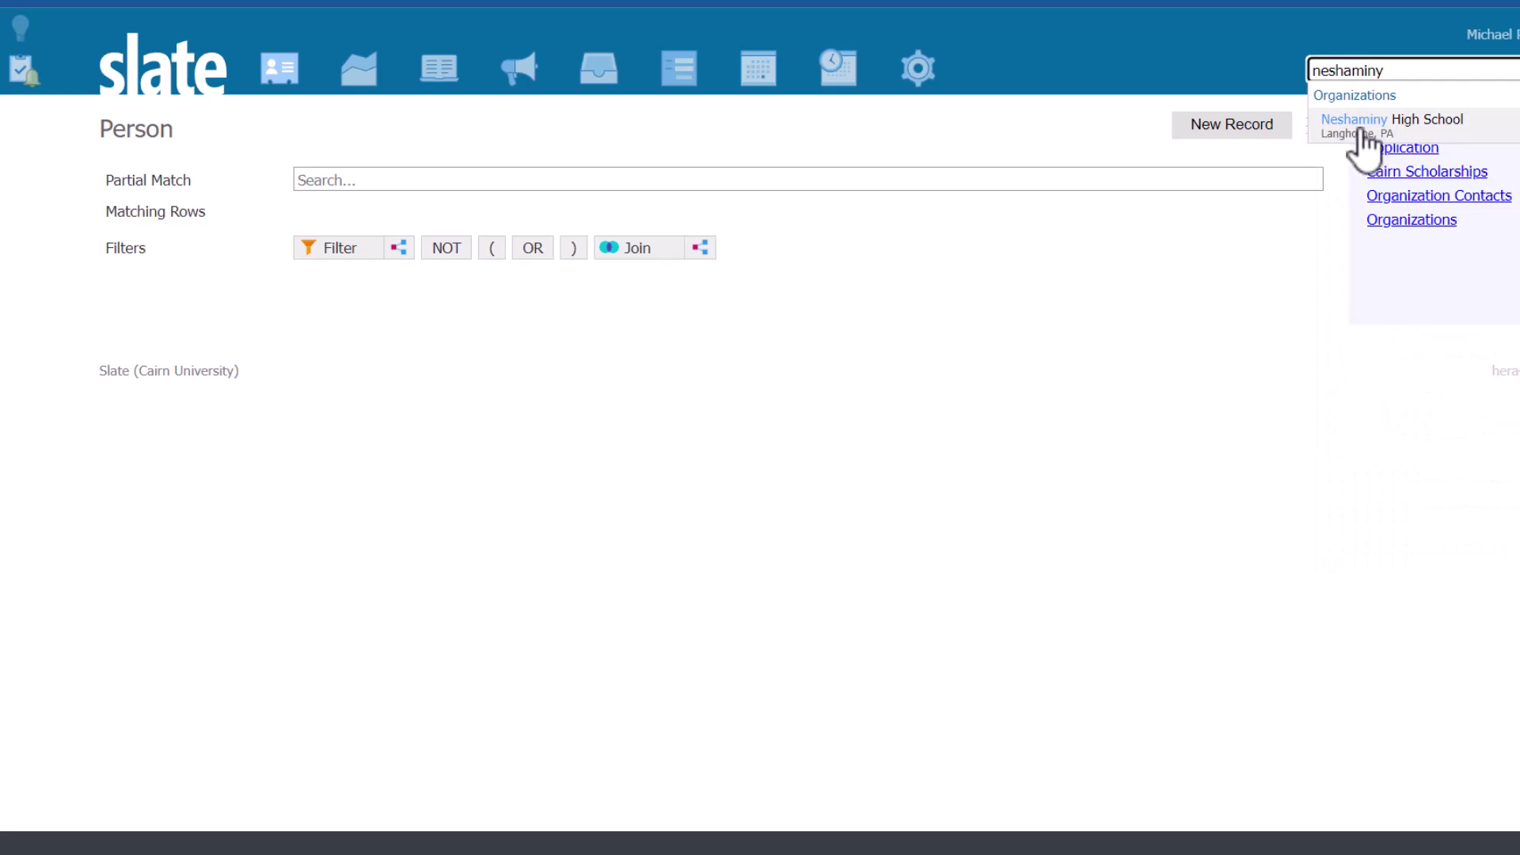
double_click(1334, 71)
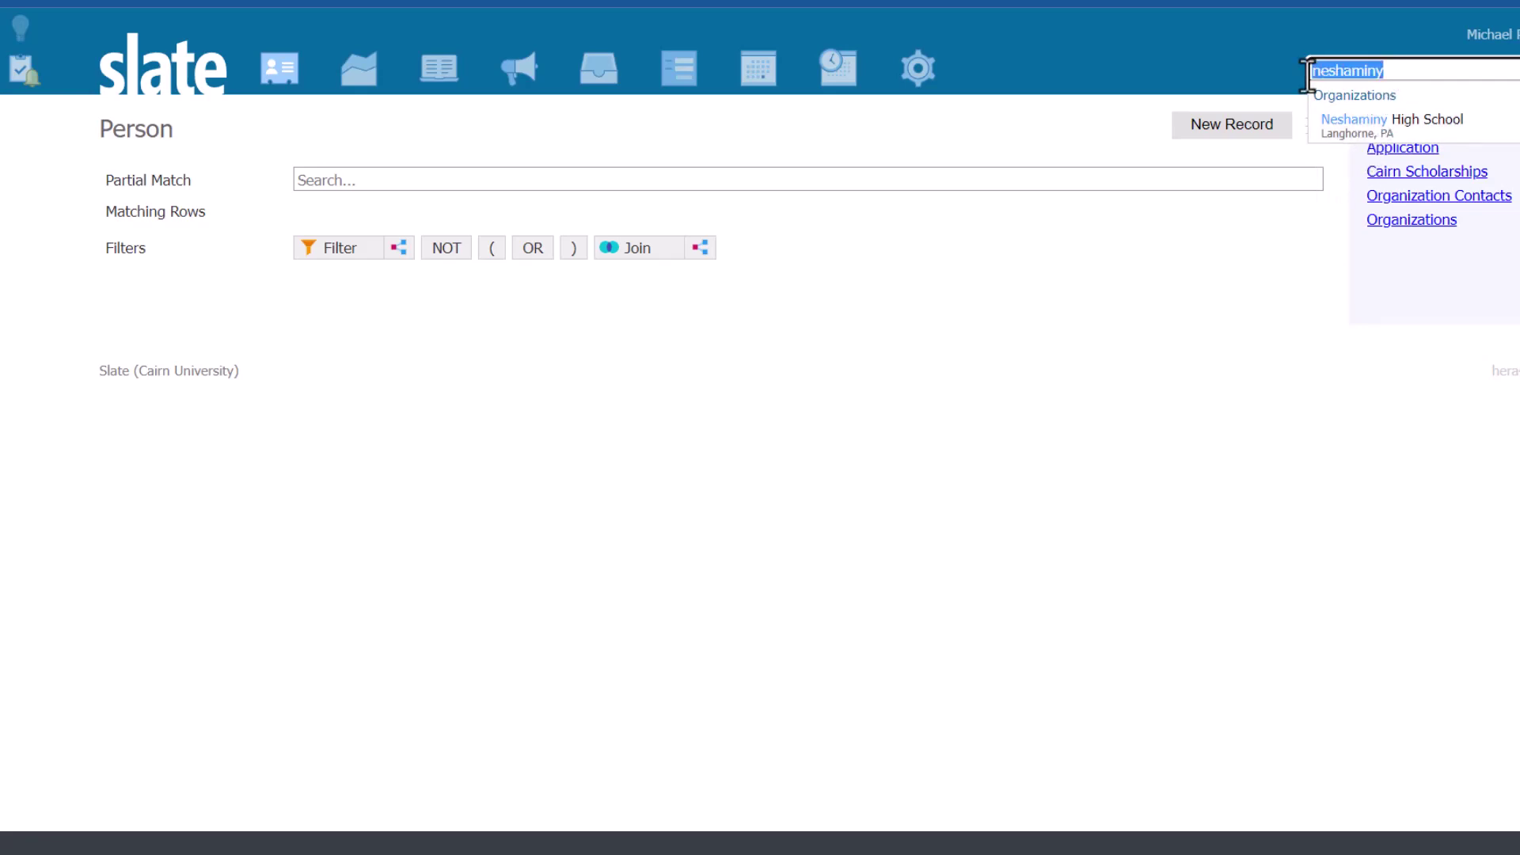
type("sali")
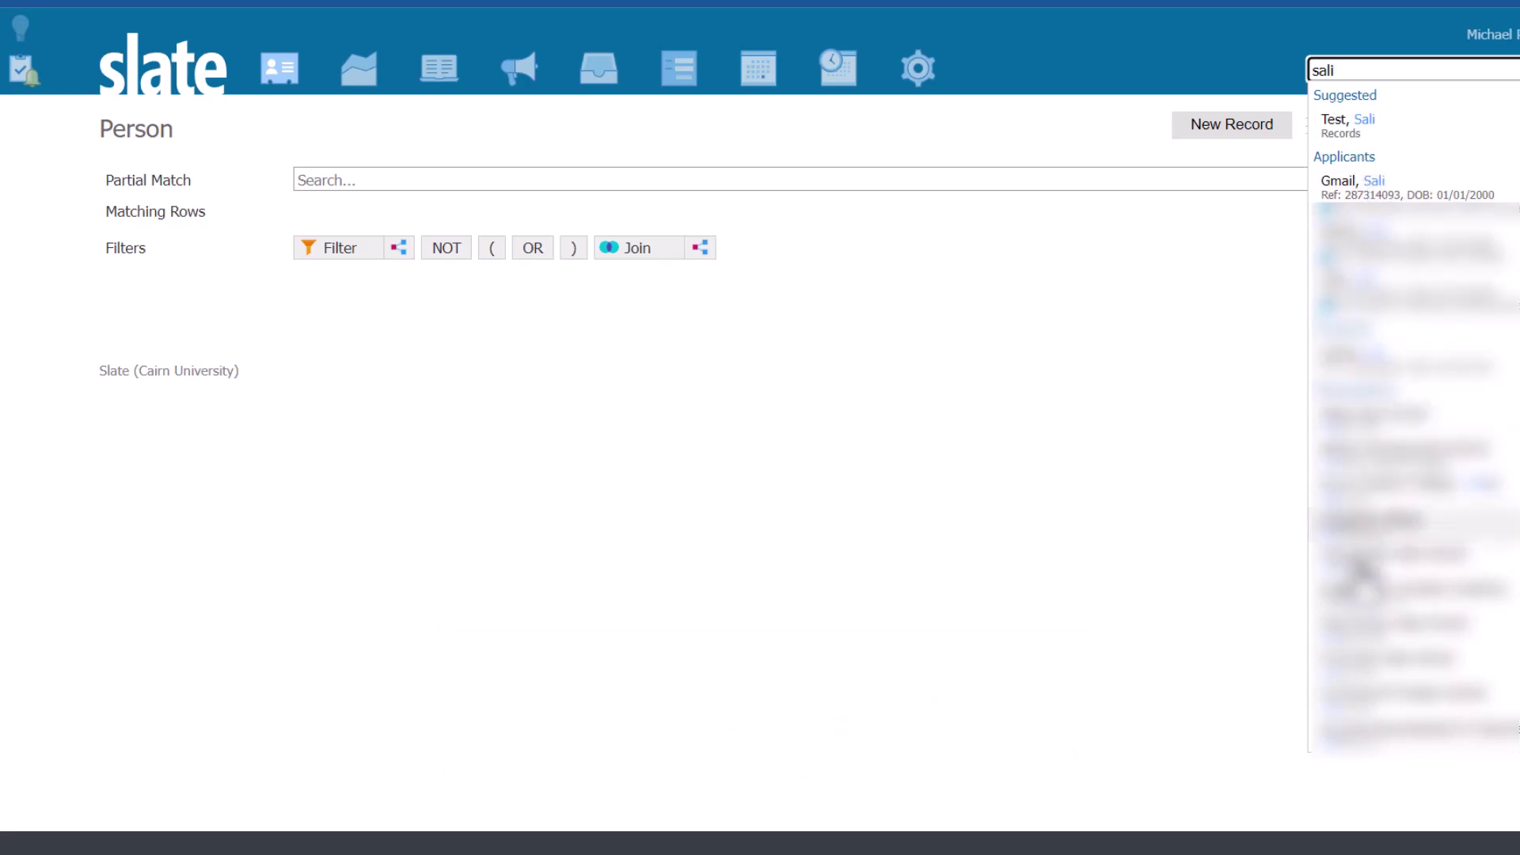
left_click(1026, 559)
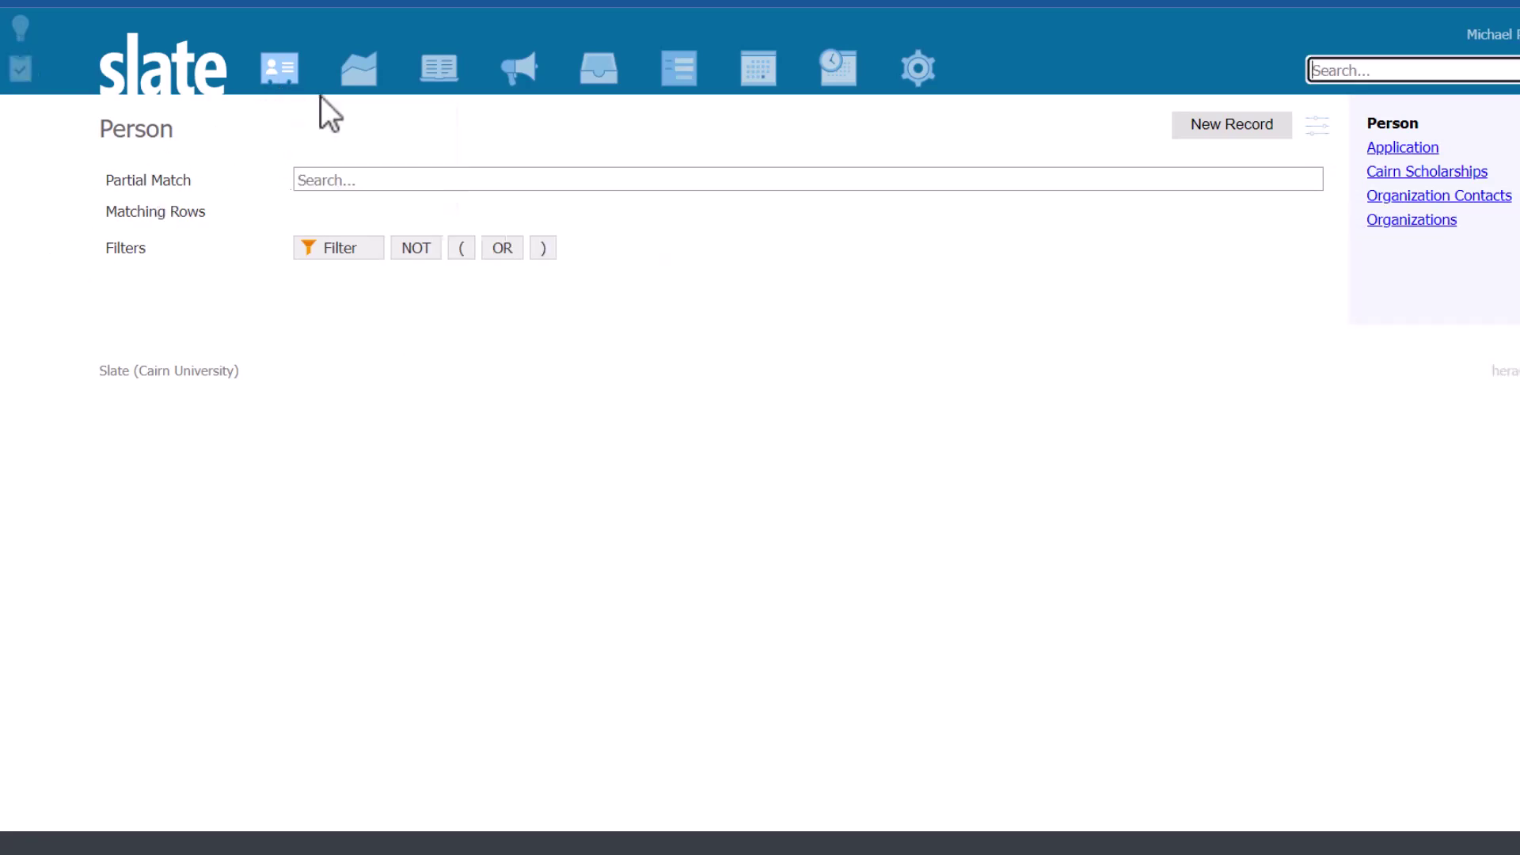
mouse_move(304, 83)
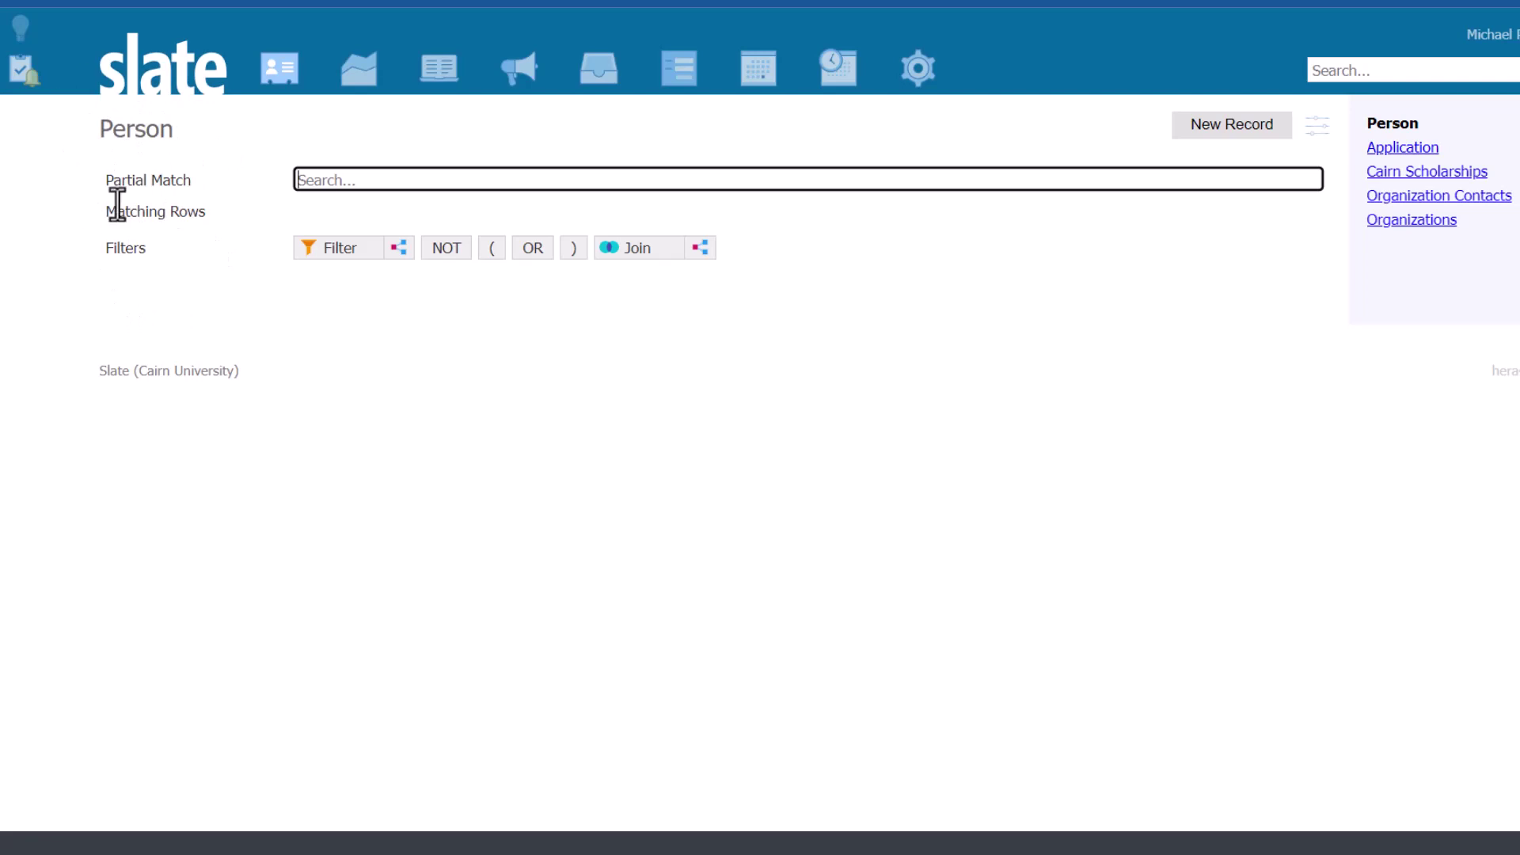
left_click(1001, 355)
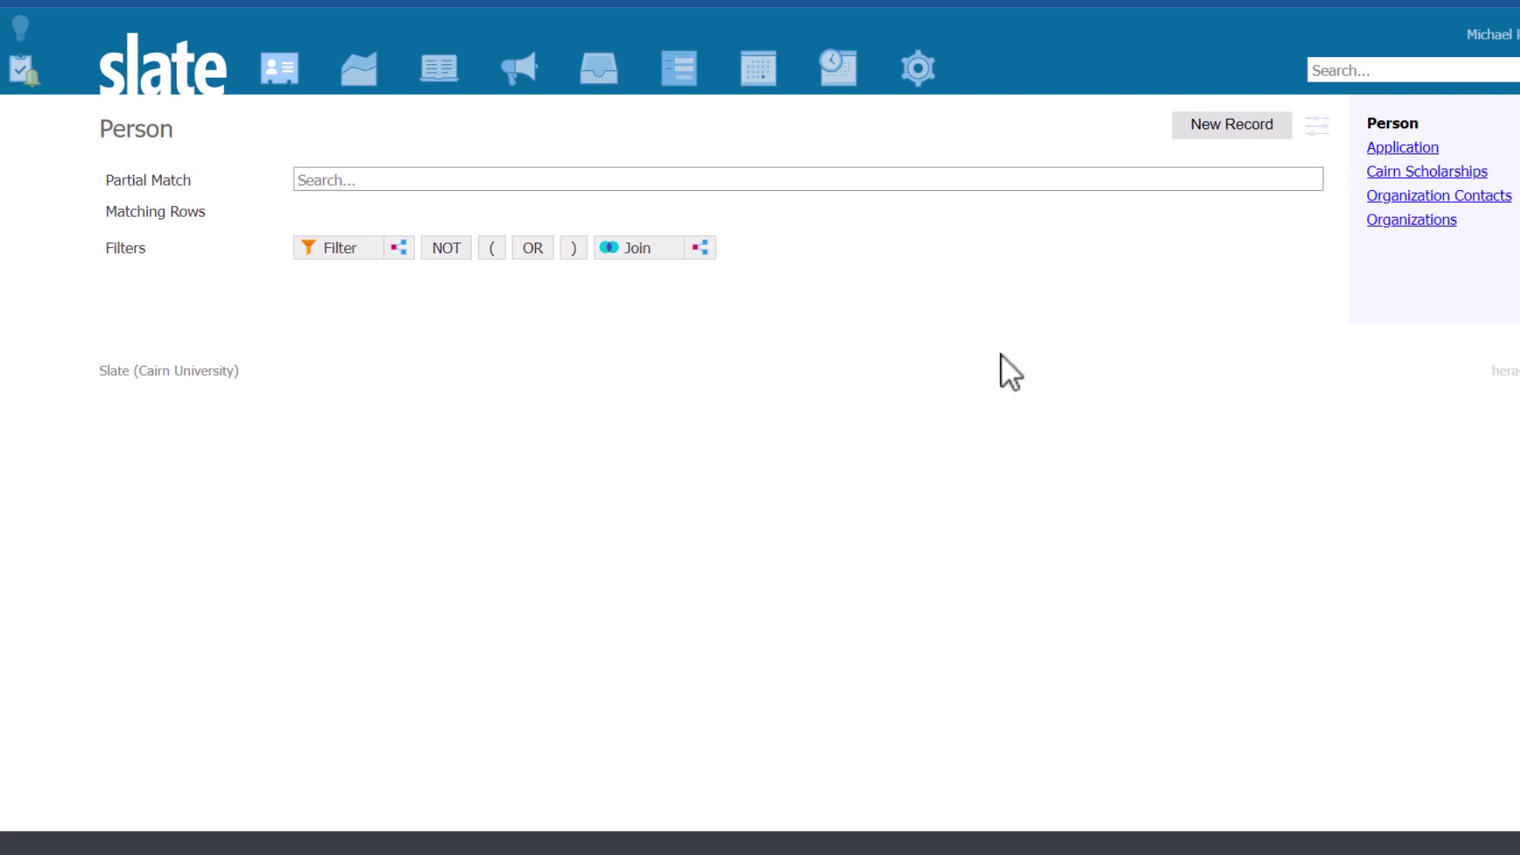